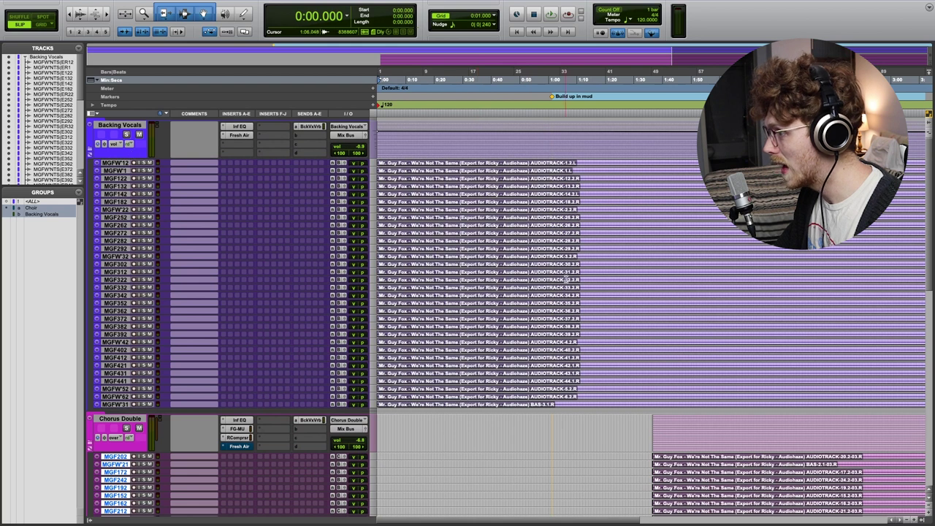
Step: Locate the acoustic guitar and lead vocal clips below the choir tracks and listen to the guitar from the start
scroll(636, 292, "down", 5)
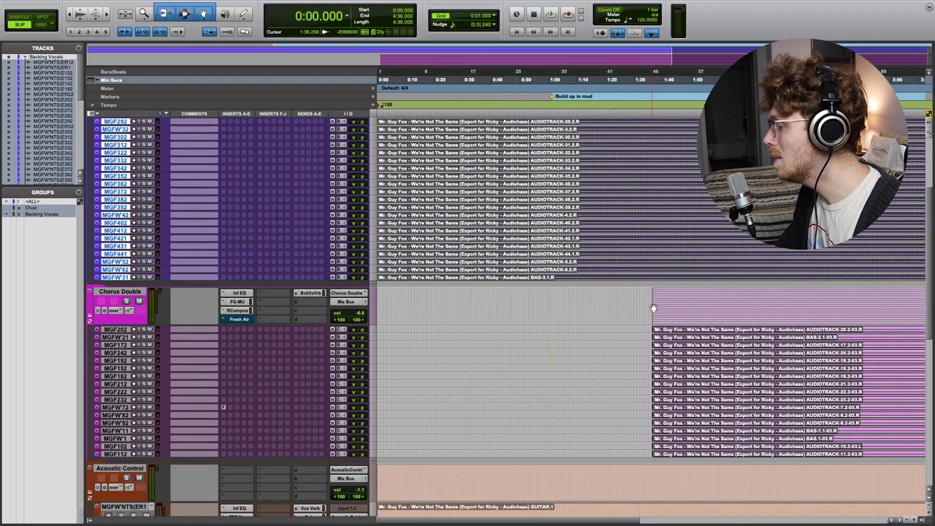
scroll(681, 370, "down", 6)
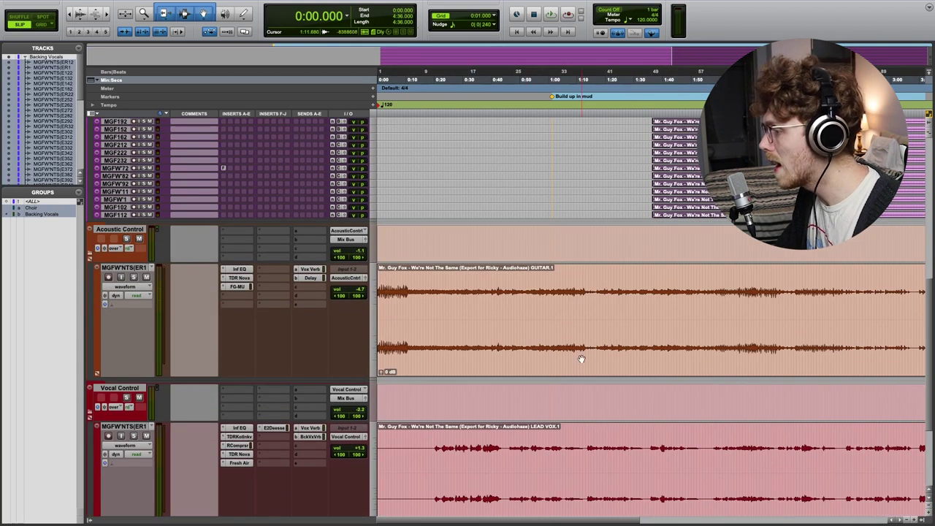
left_click(576, 313)
double_click(580, 478)
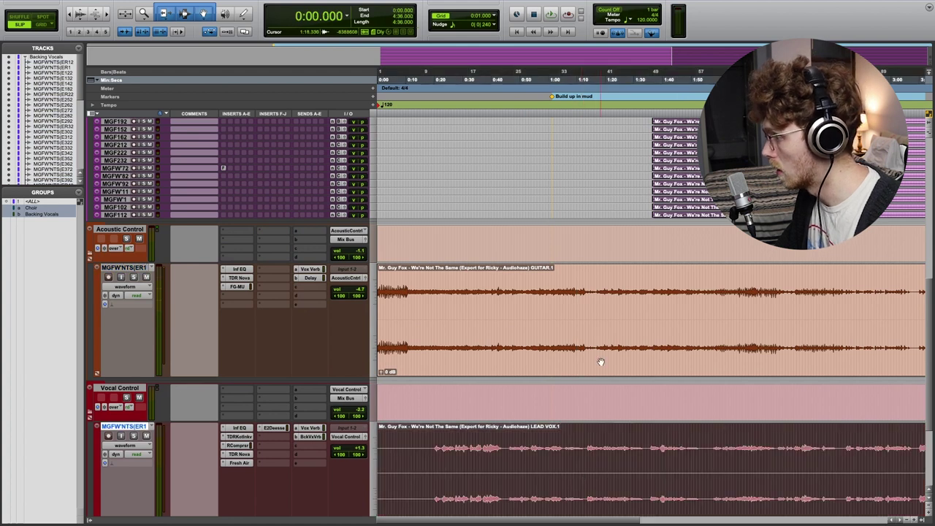
double_click(599, 372)
key("space")
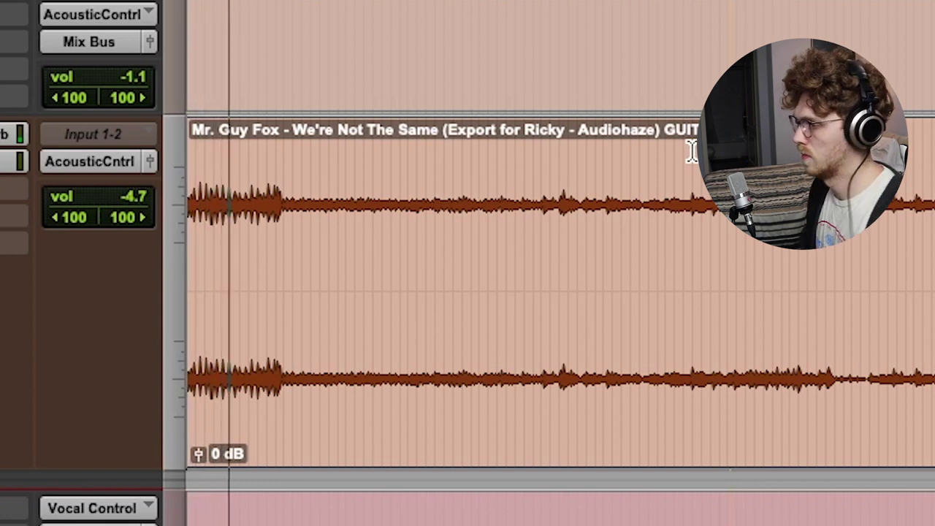
key("space")
Step: Play the session from about 0:20, where the lead vocal enters
left_click(431, 463)
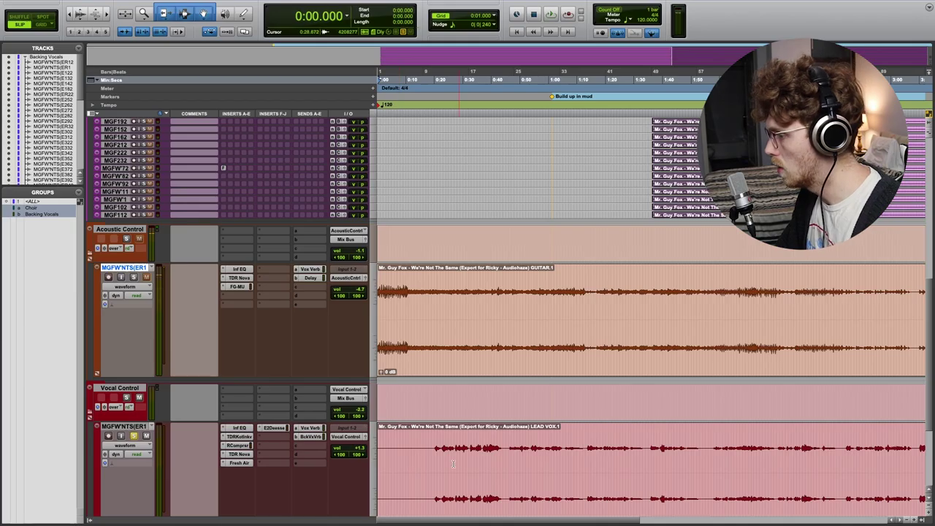
key("space")
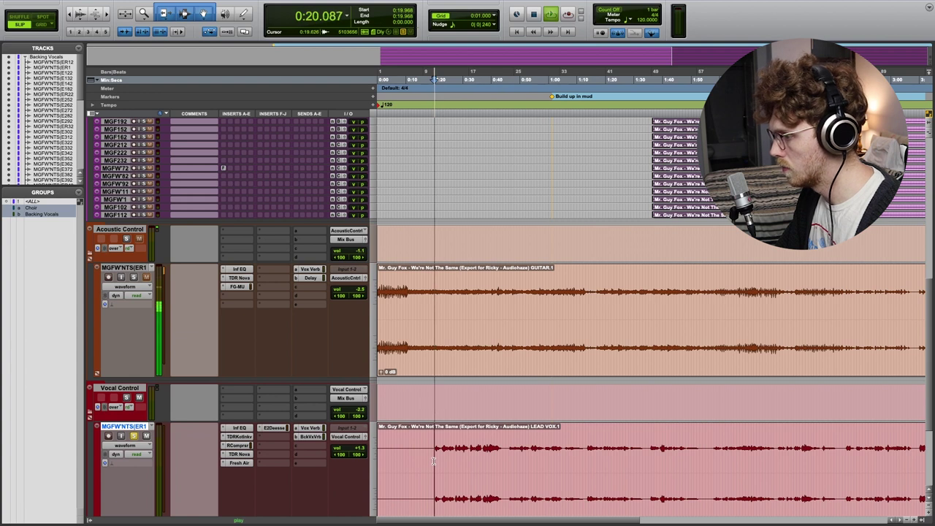
Step: Show the mixer and examine the acoustic guitar, Main Verb and Backing Verbs channels
scroll(498, 334, "down", 2)
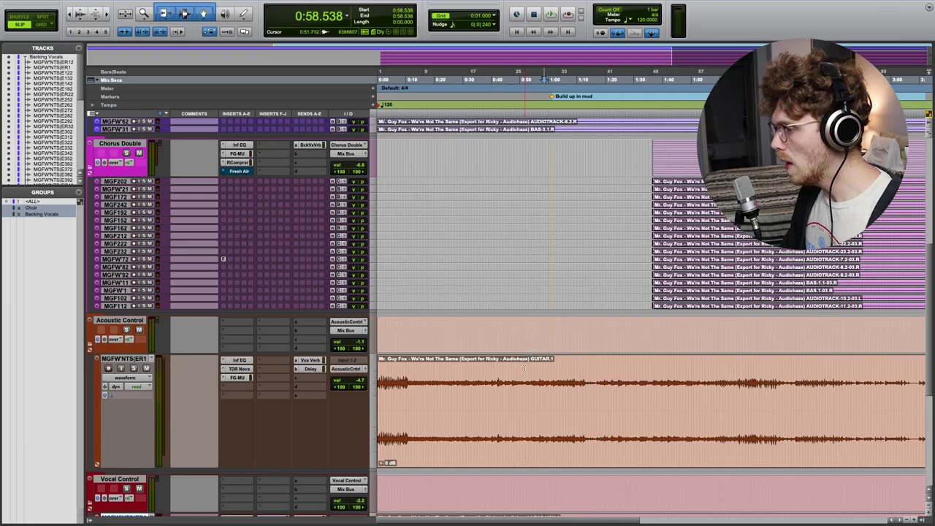
scroll(529, 391, "down", 3)
scroll(528, 390, "down", 3)
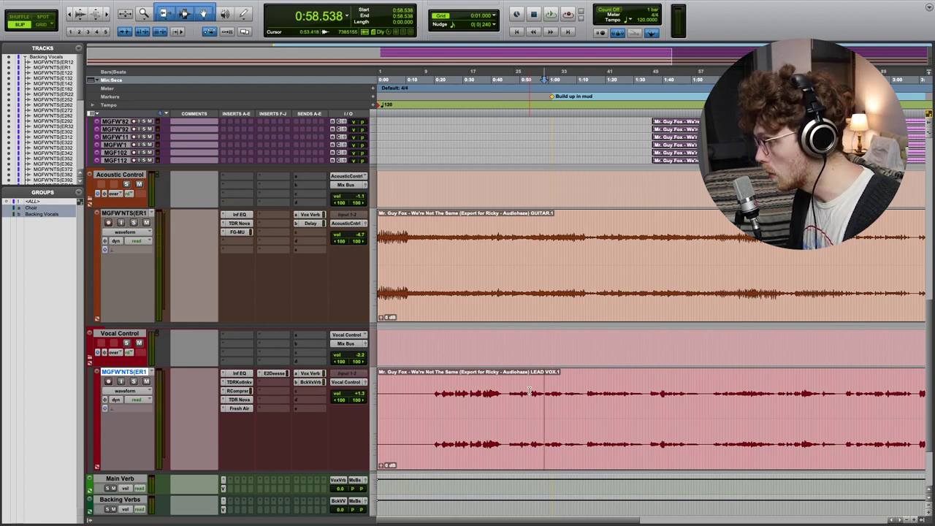
key("super+equal")
left_click_drag(734, 518, 752, 518)
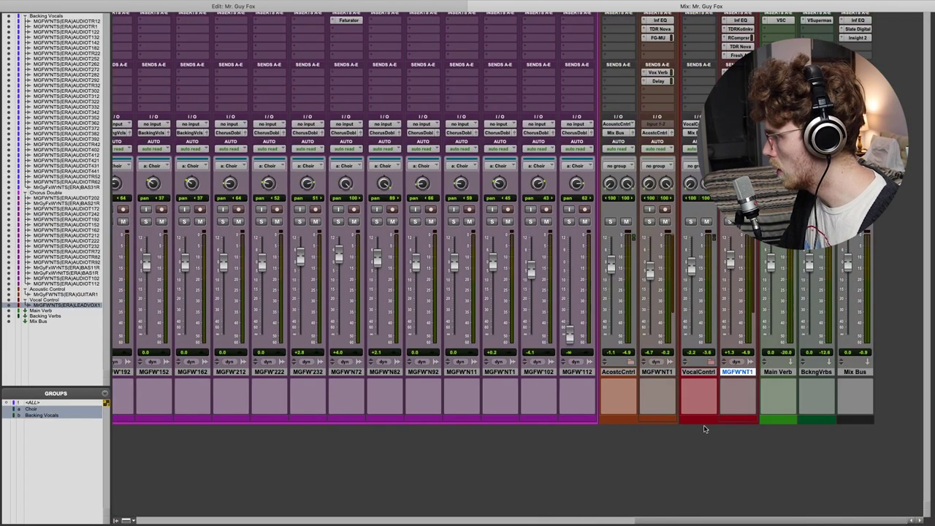
left_click(658, 419)
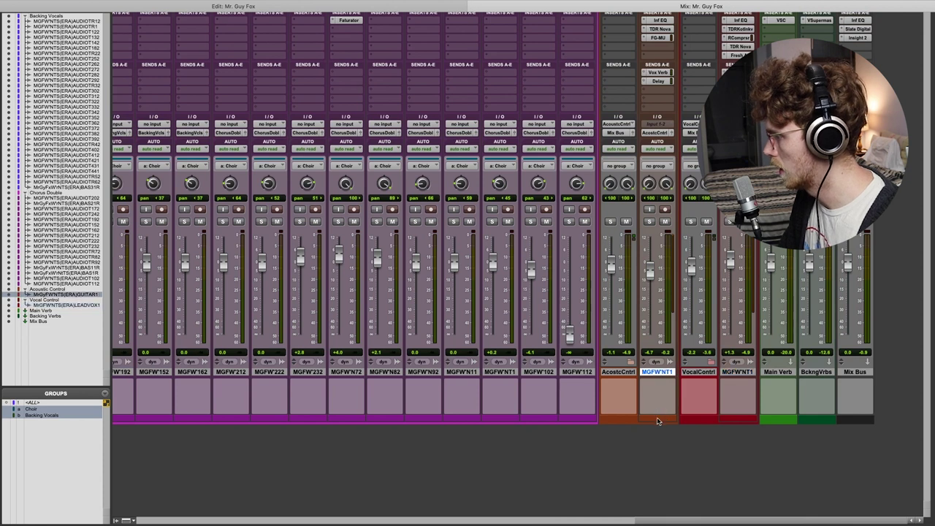
left_click(779, 372)
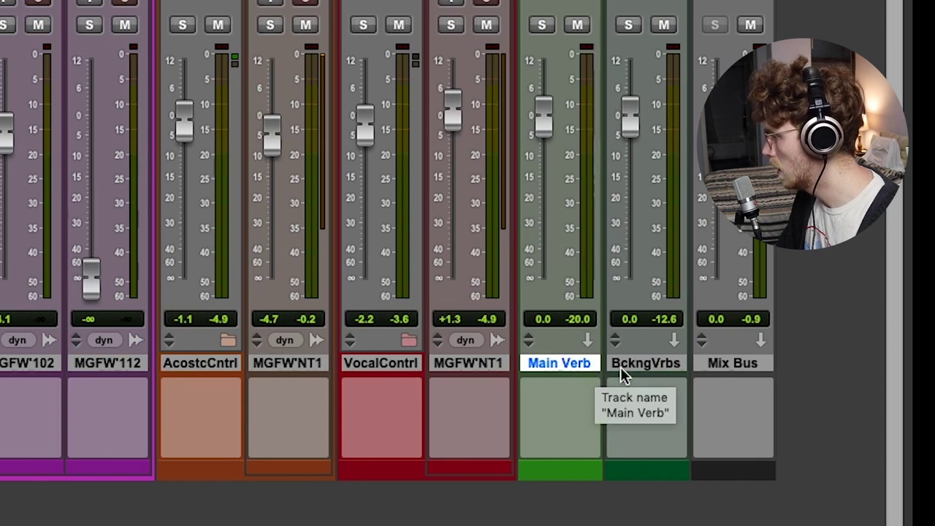
left_click(645, 369)
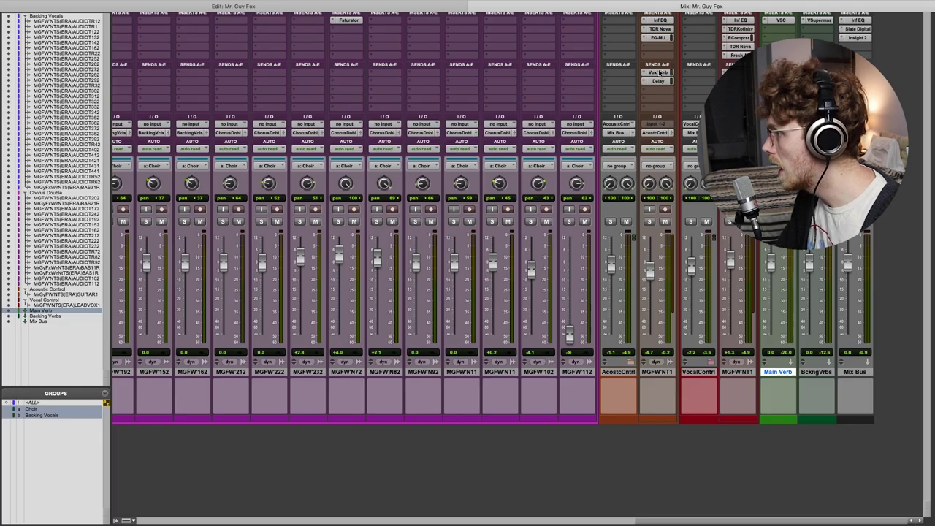
Step: Rename the acoustic guitar track Guitar and the lead vocal track Vocal
left_click(658, 73)
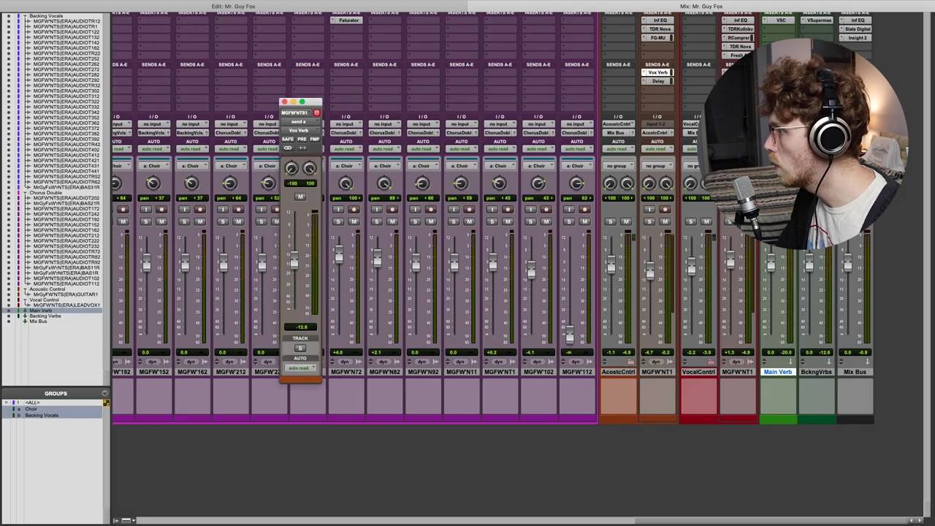
left_click(650, 372)
double_click(657, 373)
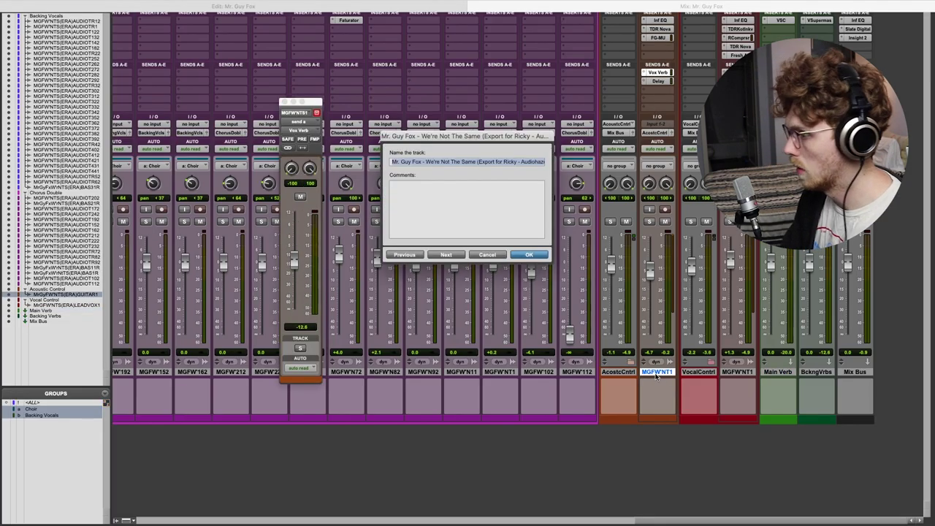
type("Vocal")
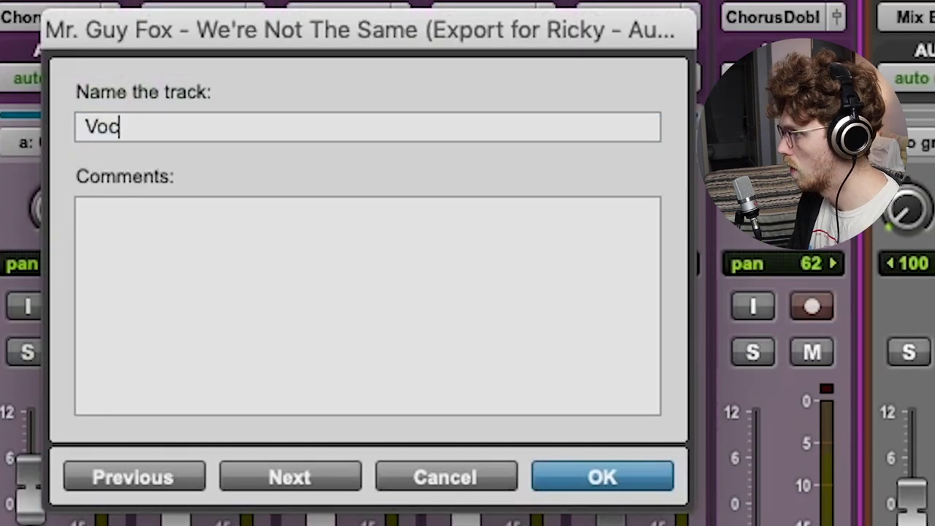
key("Return")
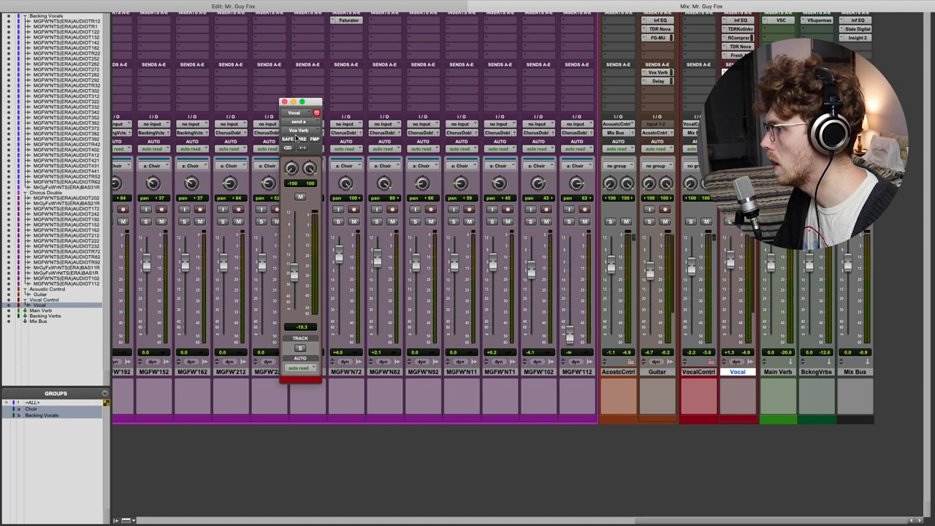
Step: Review the guitar's Vox Verb send and the VerbSuite Classics reverb settings on the Main Verb channel
left_click_drag(308, 107, 477, 76)
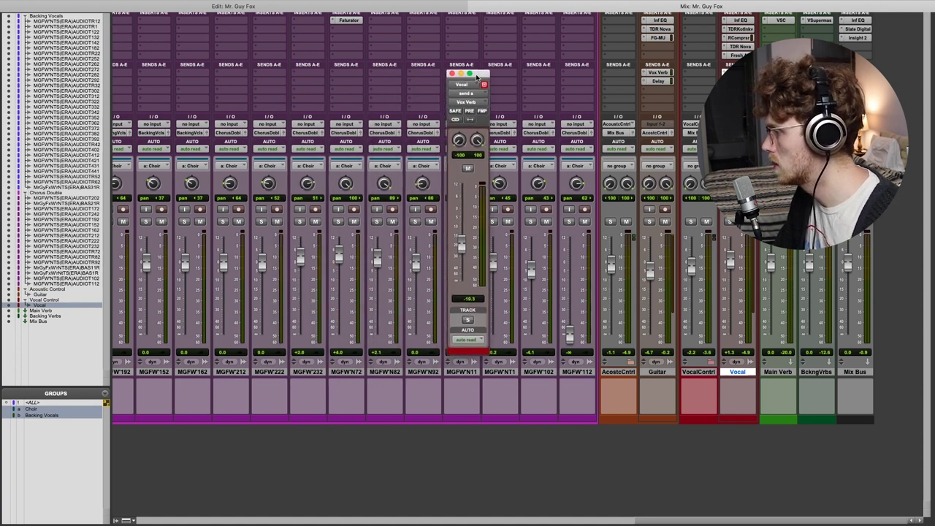
left_click(661, 74)
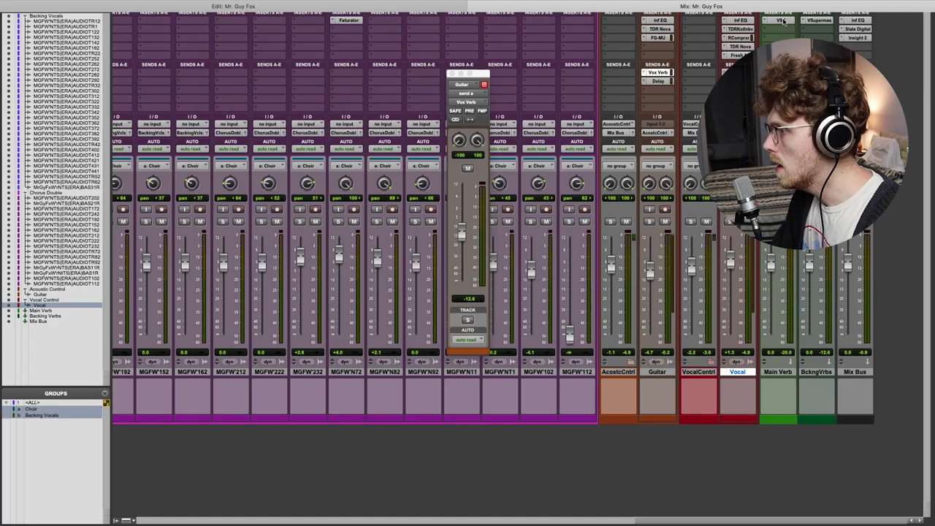
left_click(780, 21)
left_click_drag(533, 110, 418, 54)
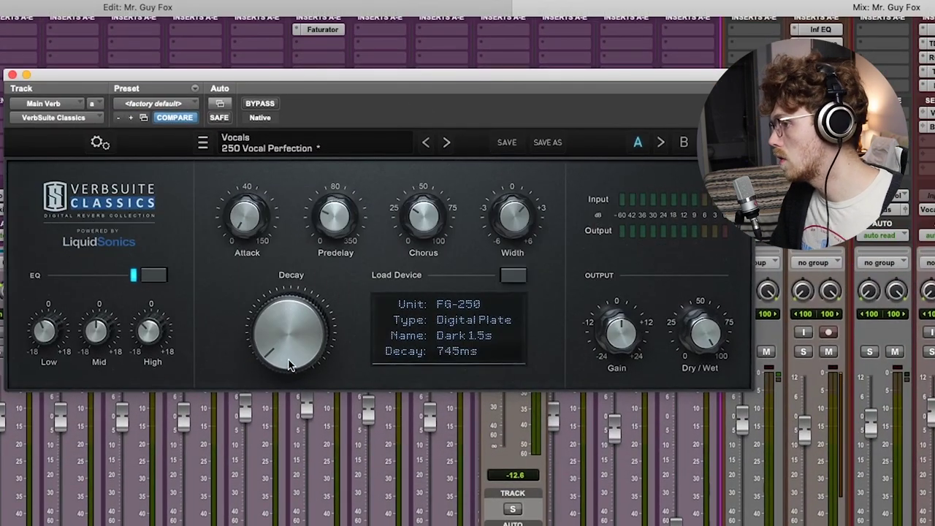
mouse_move(276, 371)
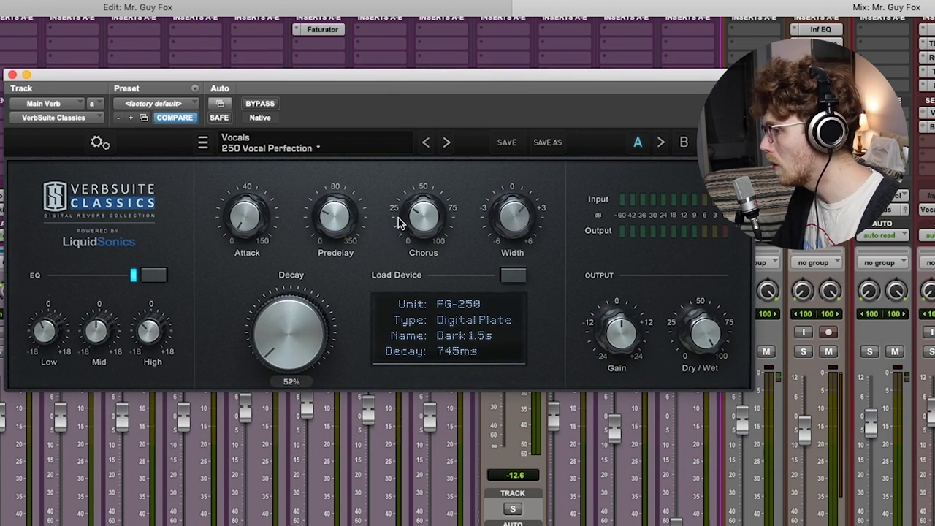
mouse_move(398, 223)
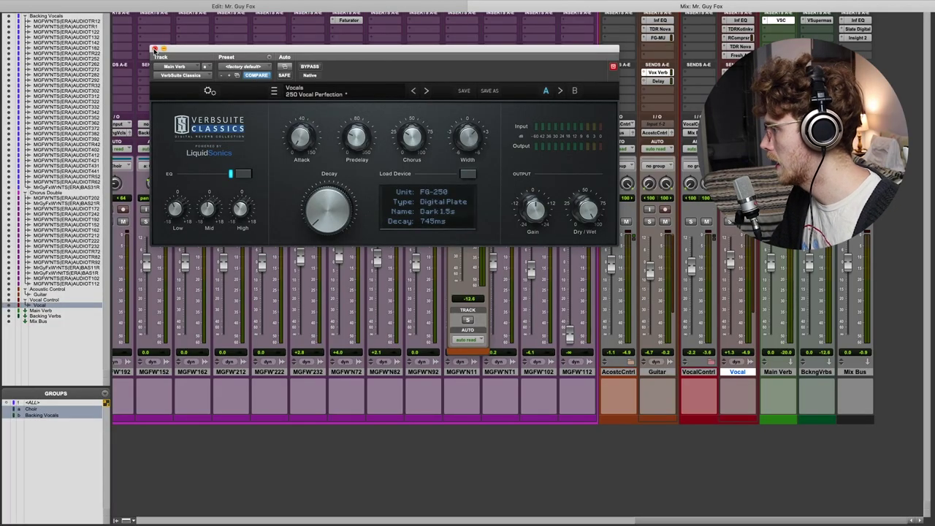
left_click(154, 49)
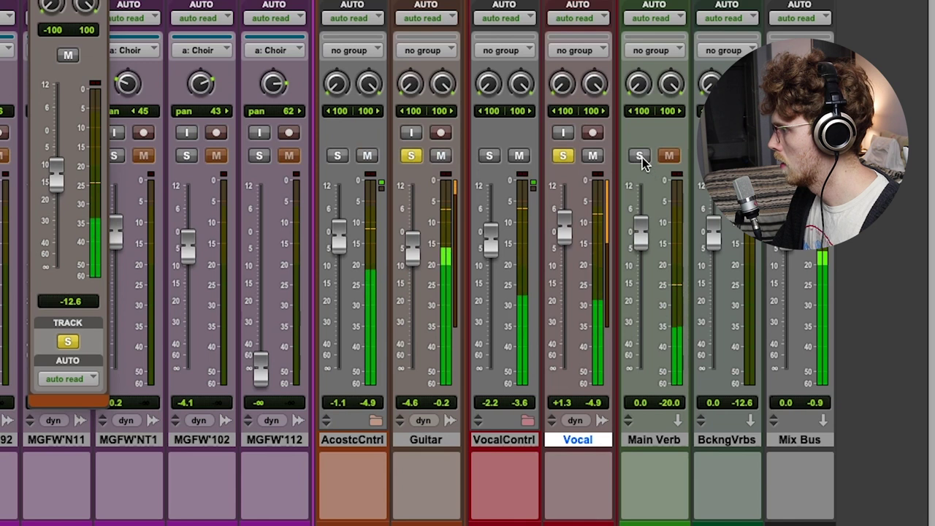
Step: Solo Main Verb and audition it raised to +7.9 dB against guitar and vocal, returning its fader to -0.1 dB
left_click(639, 156)
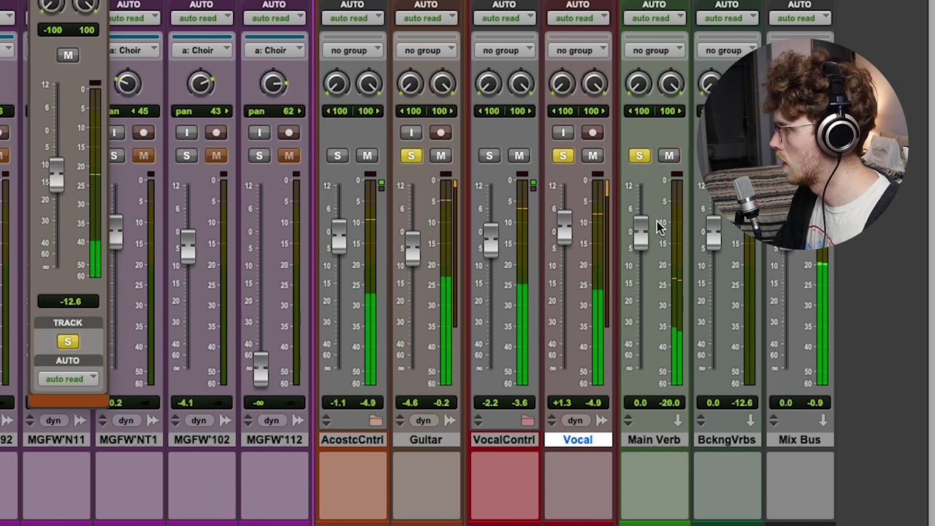
left_click_drag(638, 237, 649, 208)
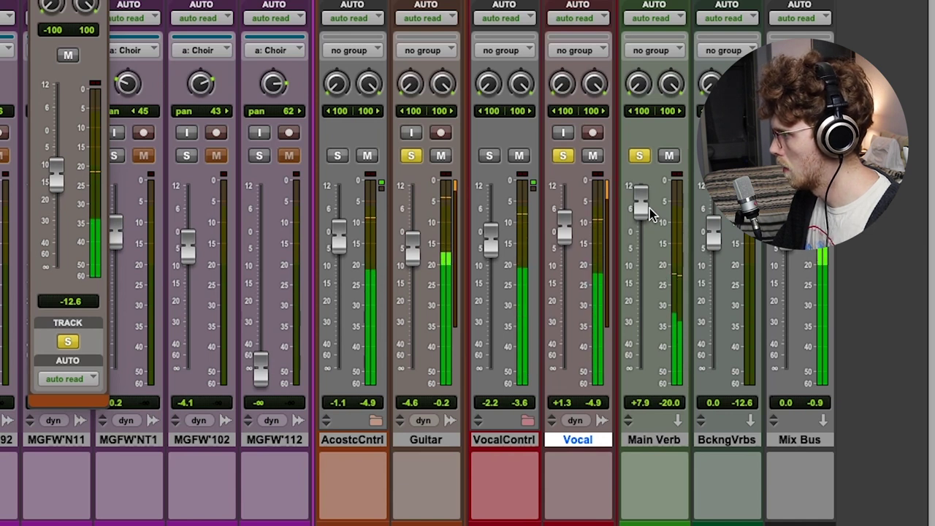
left_click_drag(649, 208, 651, 241)
Step: Take the guitar out of solo and audition the vocal with Main Verb at +11.6 dB, returning its fader to about 0 dB
left_click(411, 156)
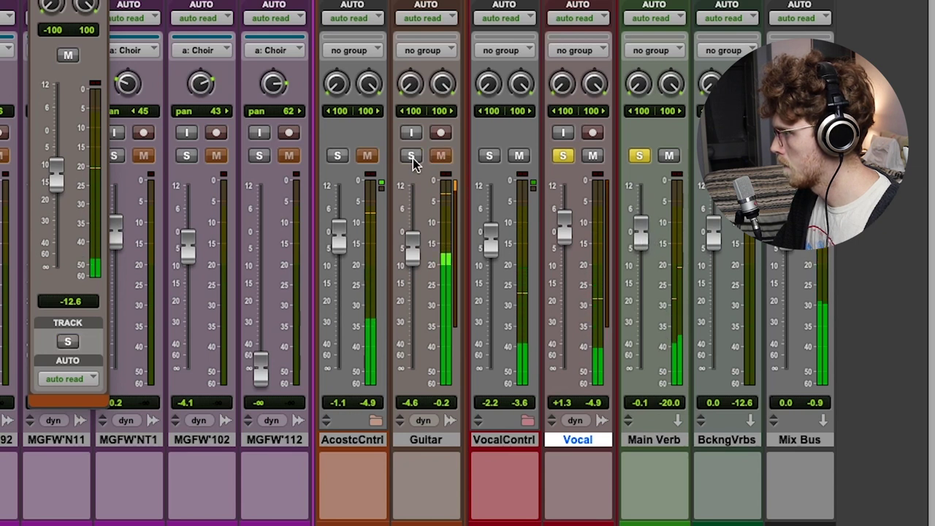
left_click_drag(640, 237, 657, 196)
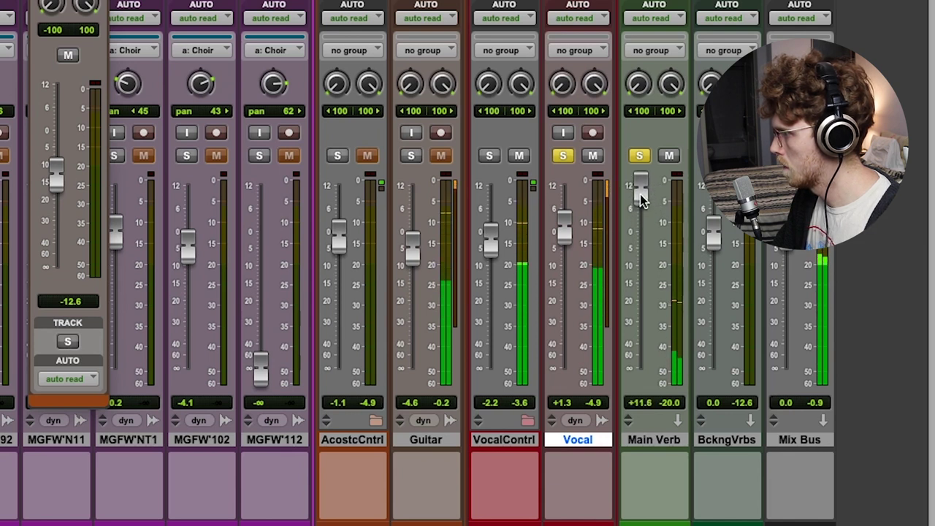
left_click_drag(641, 194, 641, 236)
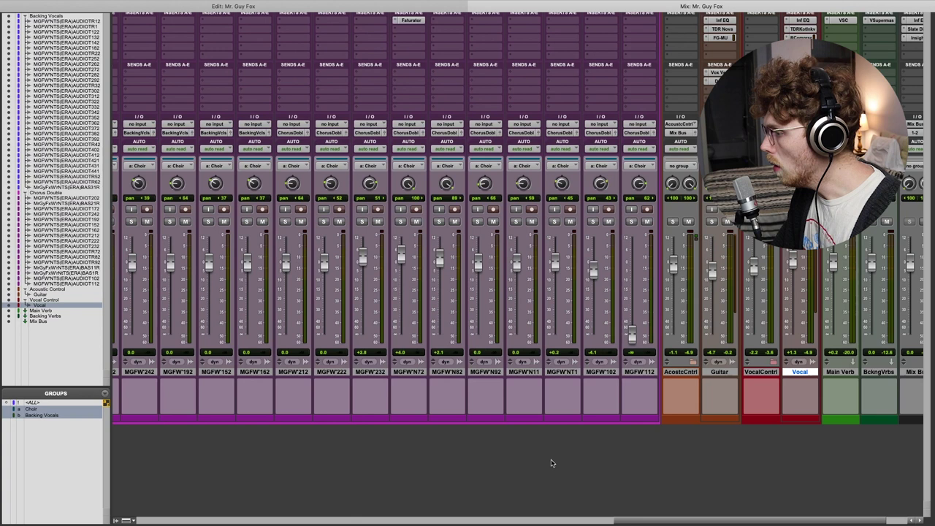
Step: Examine the Chorus Double and Backing Vocals channels in the mixer, including the Backing Vocals folder's BckVxVrb send
scroll(551, 459, "left", 10)
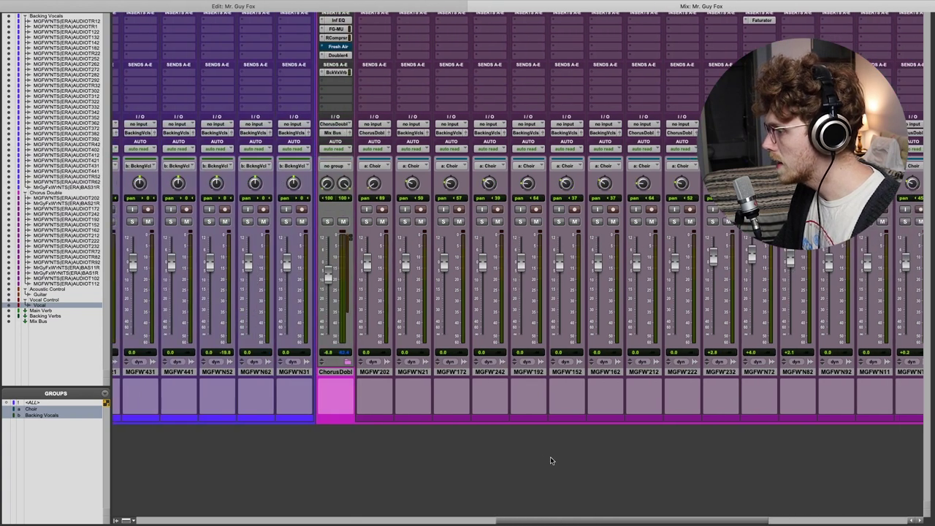
scroll(551, 459, "left", 3)
scroll(782, 411, "right", 5)
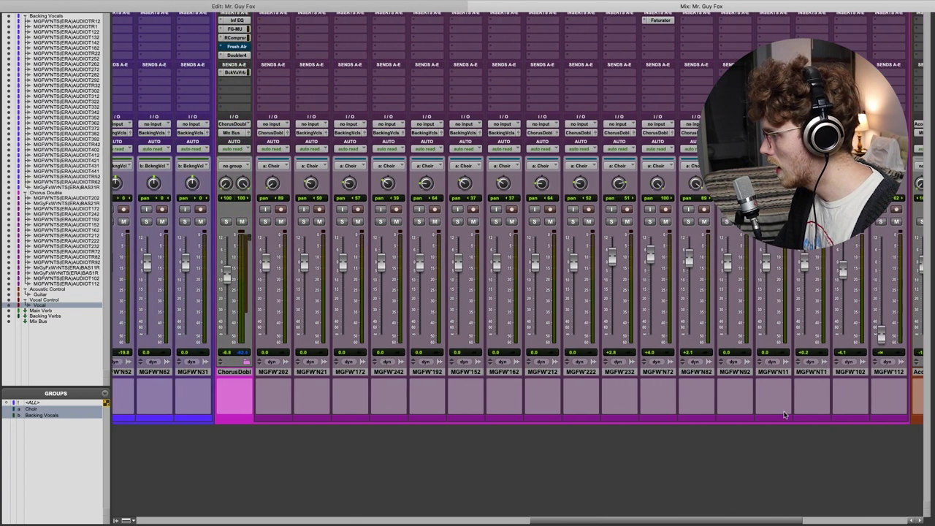
scroll(700, 414, "left", 8)
scroll(699, 414, "left", 15)
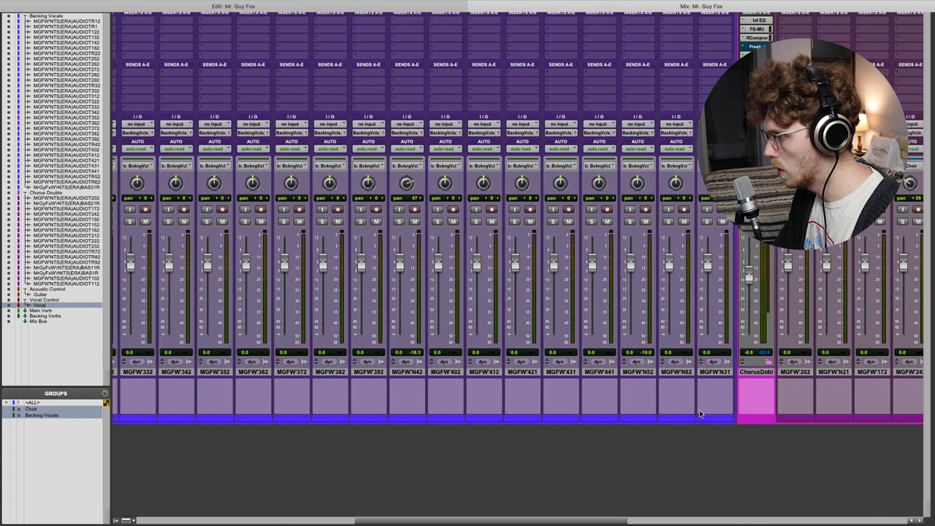
scroll(700, 414, "left", 8)
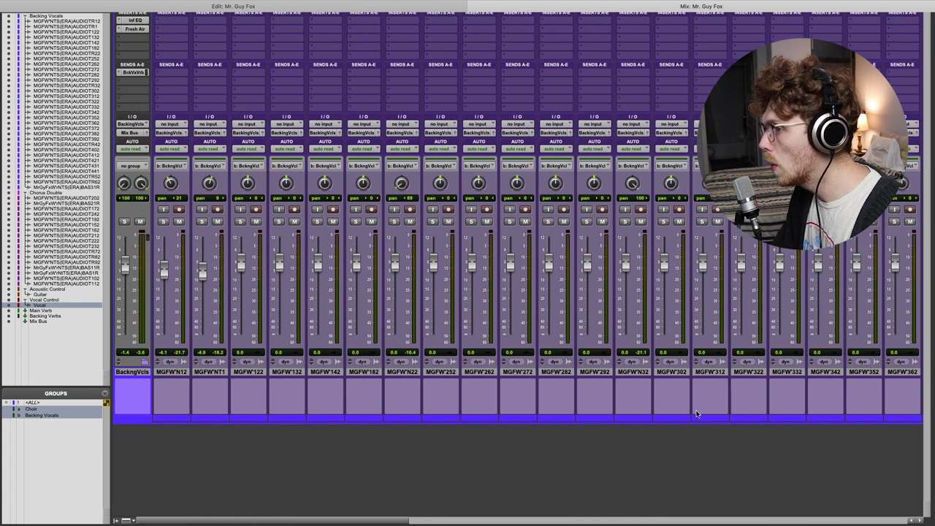
left_click(121, 76)
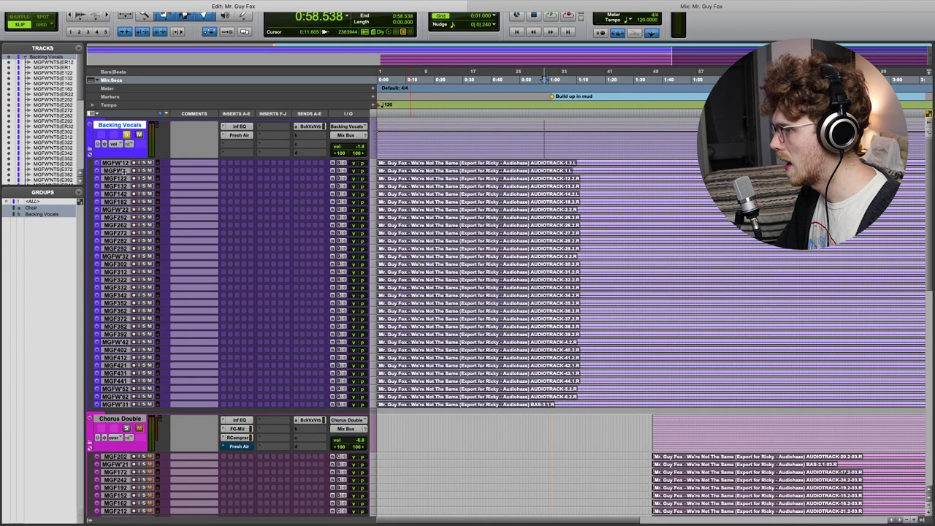
Step: Enlarge the backing vocal tracks in the Edit window and look over where their waveforms occur
key("ctrl+Up")
scroll(546, 353, "down", 15)
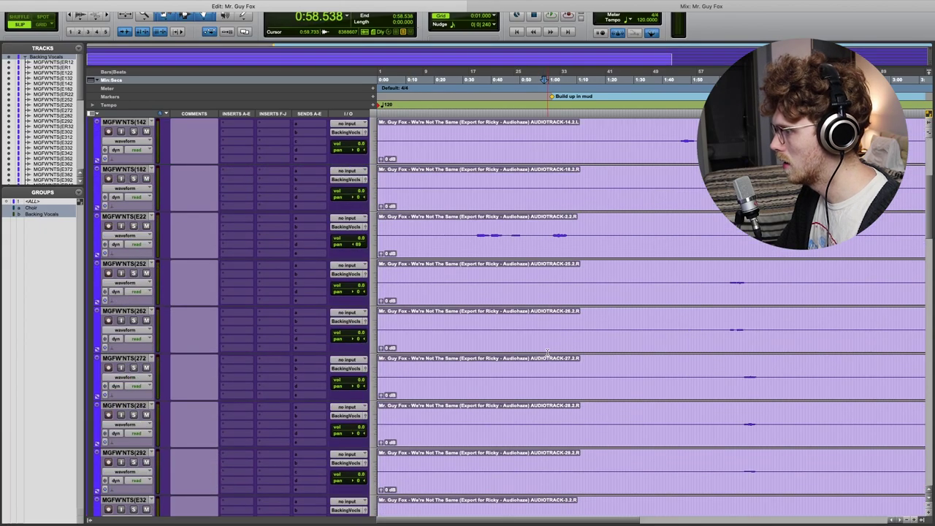
scroll(547, 354, "down", 5)
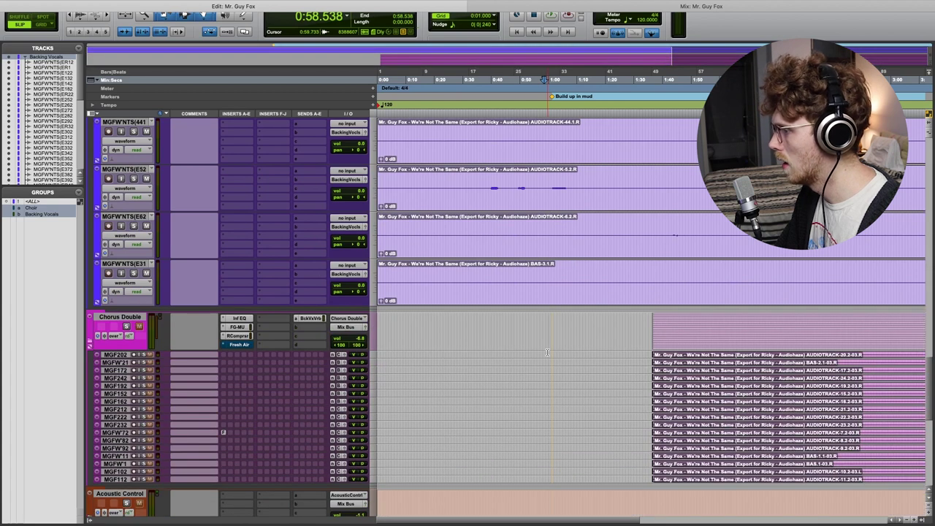
scroll(546, 355, "up", 6)
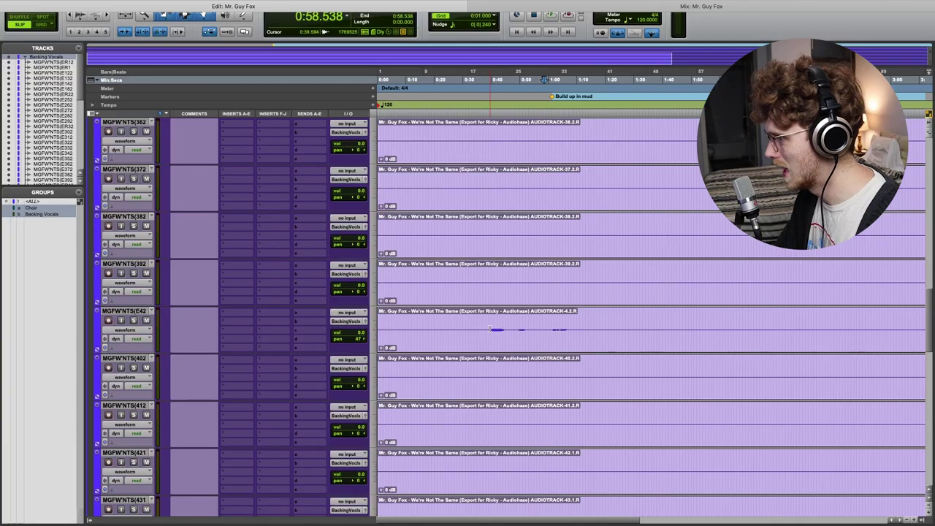
Step: Audition the song from the first backing vocal phrase on the E42 track, at 0:39.594
left_click(490, 329)
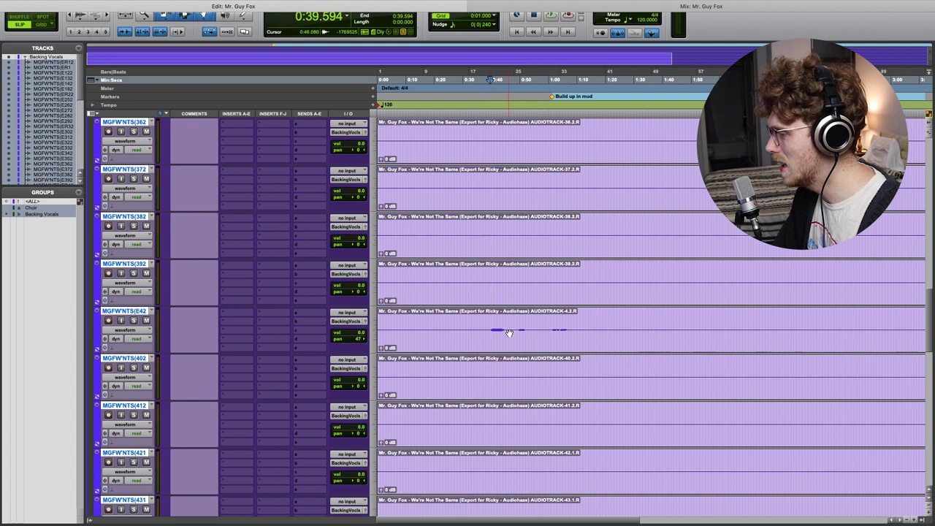
key("space")
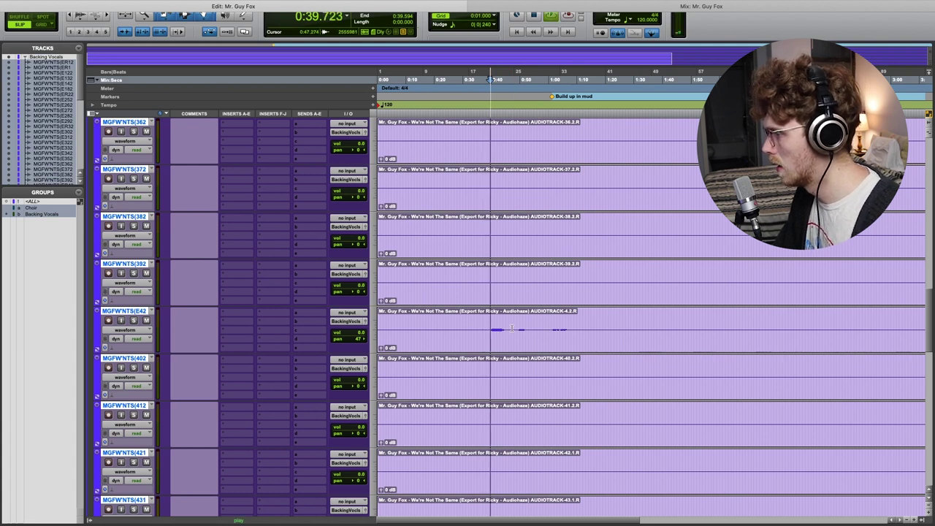
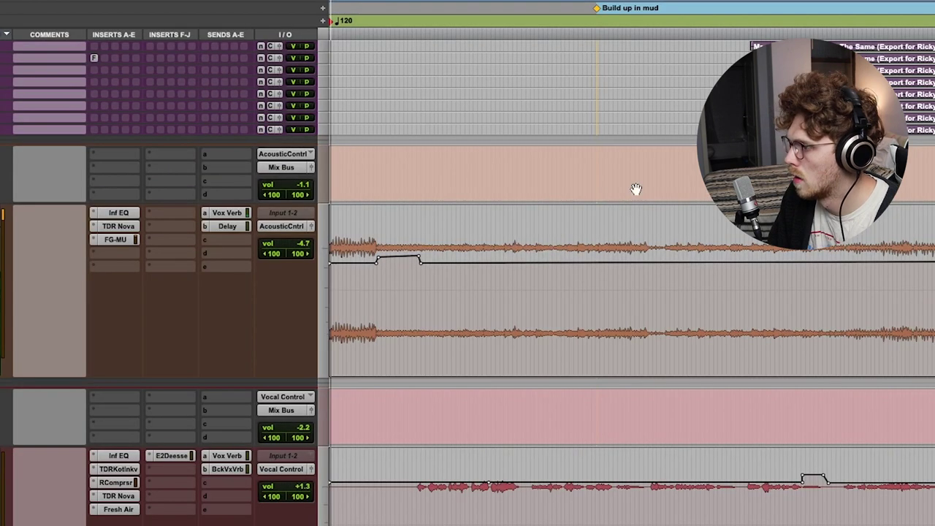
Step: Examine the Vocal track's volume automation, highlighting its first raised phrase and following the remaining rides to the end of the song
scroll(567, 382, "down", 3)
scroll(548, 351, "up", 2)
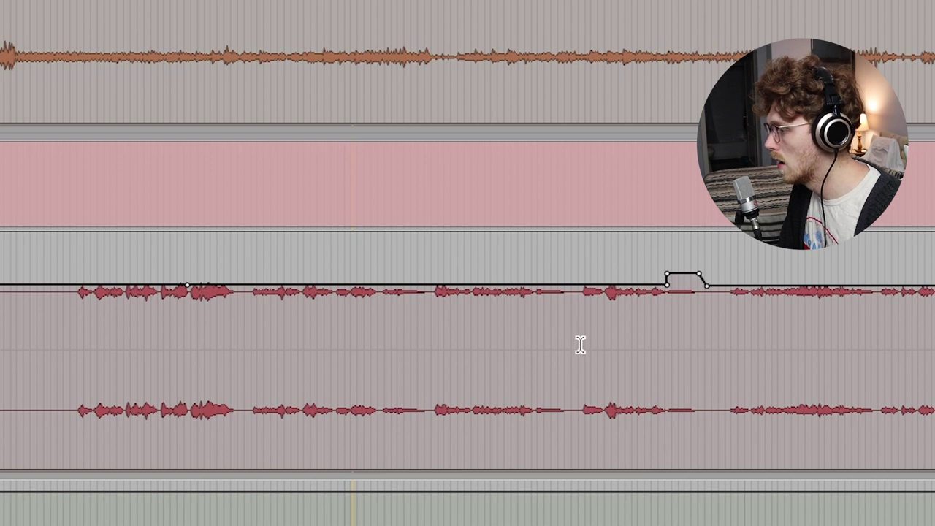
left_click_drag(580, 344, 717, 357)
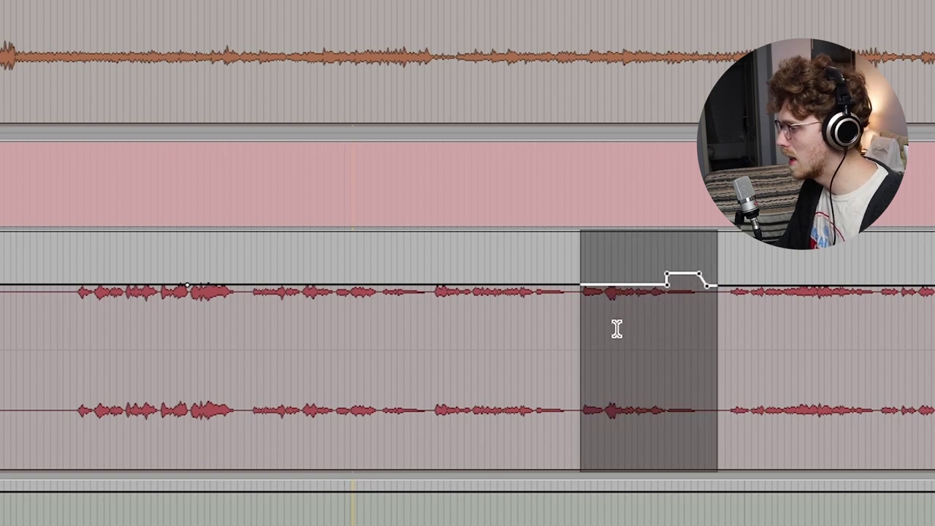
left_click(578, 356)
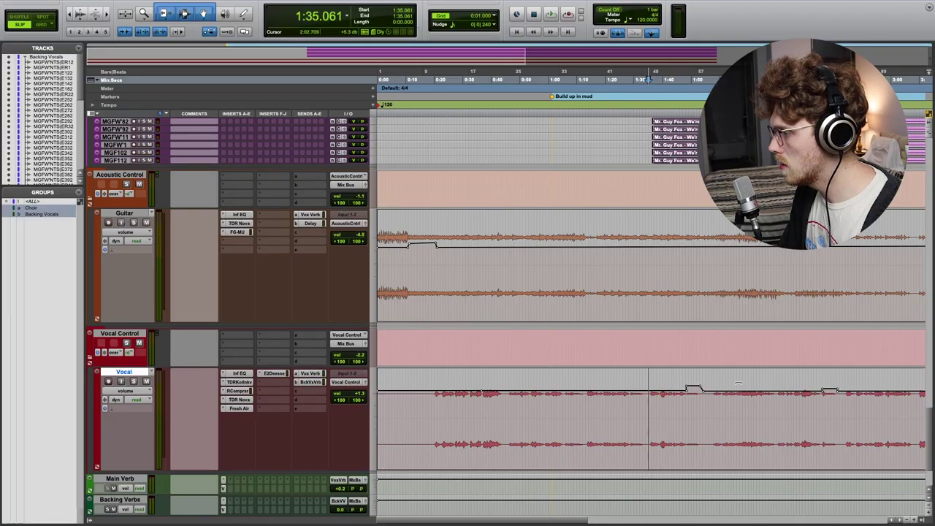
scroll(650, 409, "left", 3)
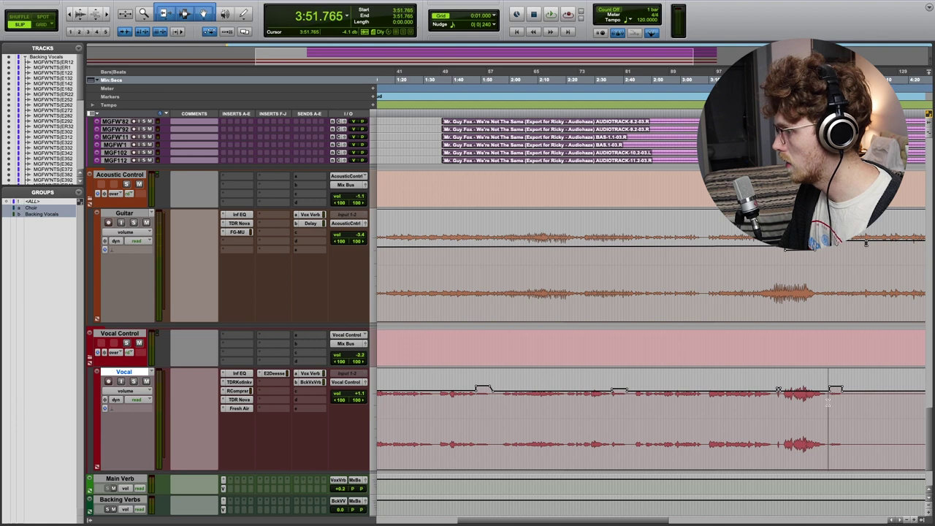
left_click(782, 404)
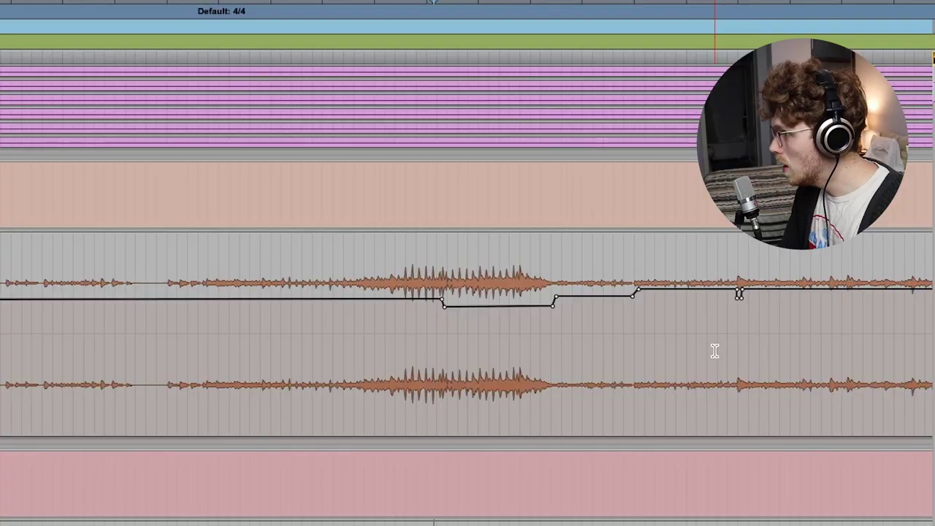
Step: Highlight the Guitar track's volume automation from the loud strummed passage through the outro to examine its level changes
scroll(699, 350, "right", 3)
left_click_drag(300, 329, 842, 374)
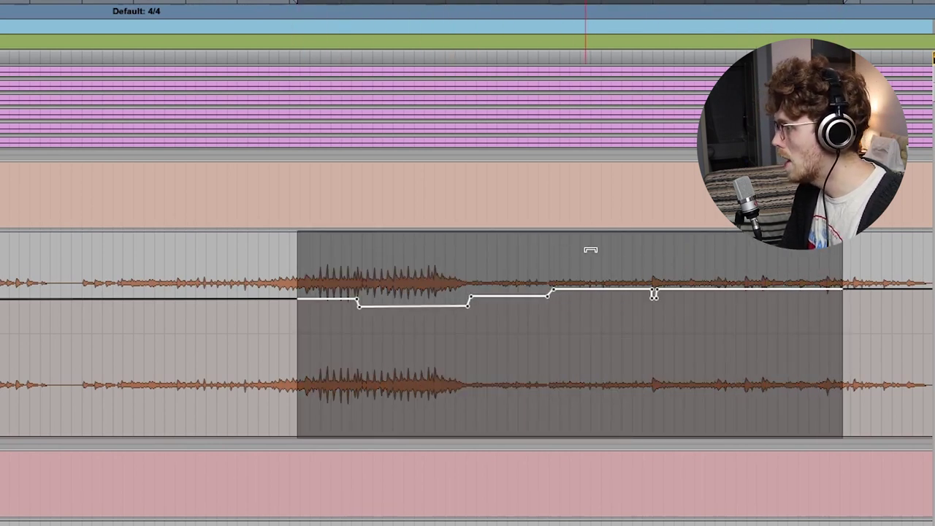
key("Escape")
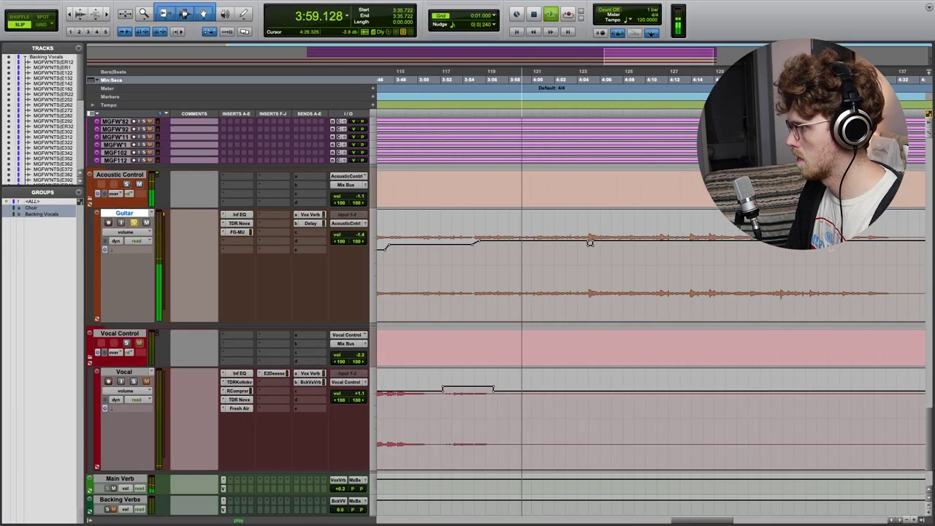
Step: Inspect the brief dip in the Guitar's volume automation near 4:05 and audition the soloed guitar from 4:03.904
key("t")
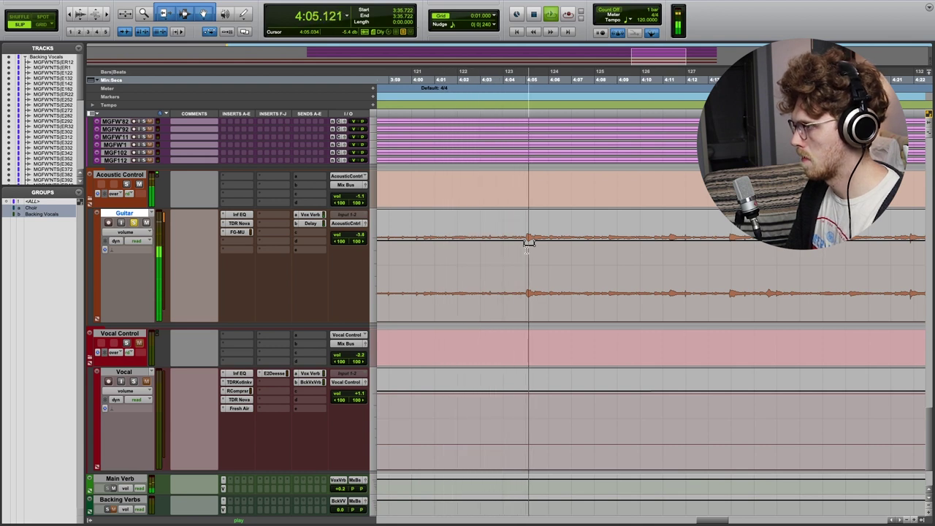
key("space")
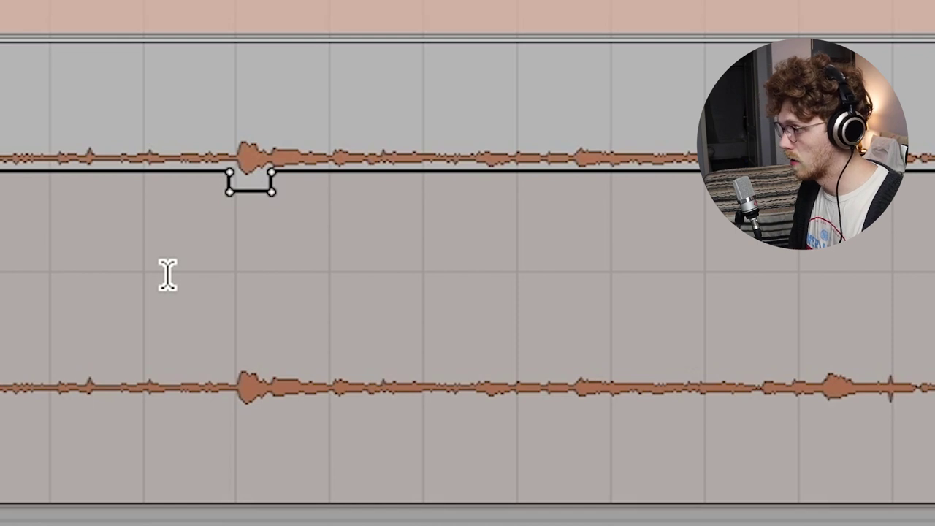
left_click_drag(167, 192, 347, 276)
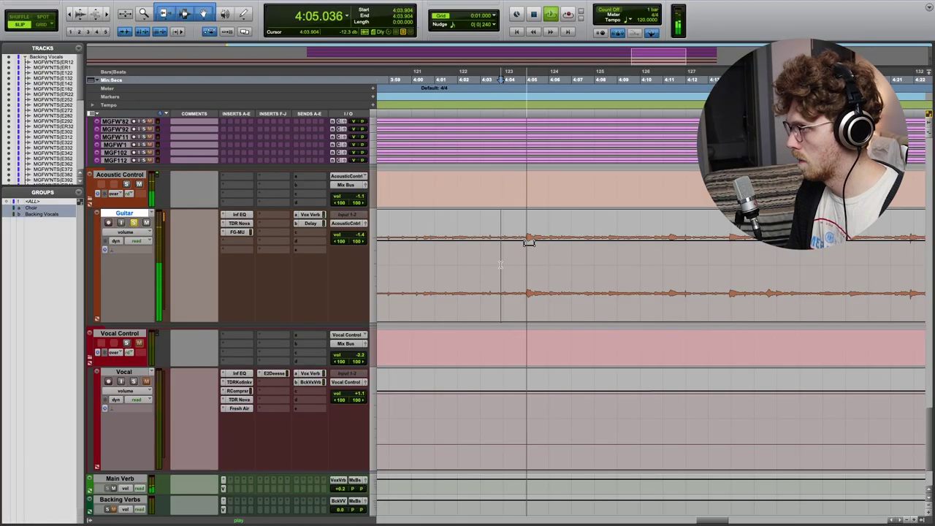
key("space")
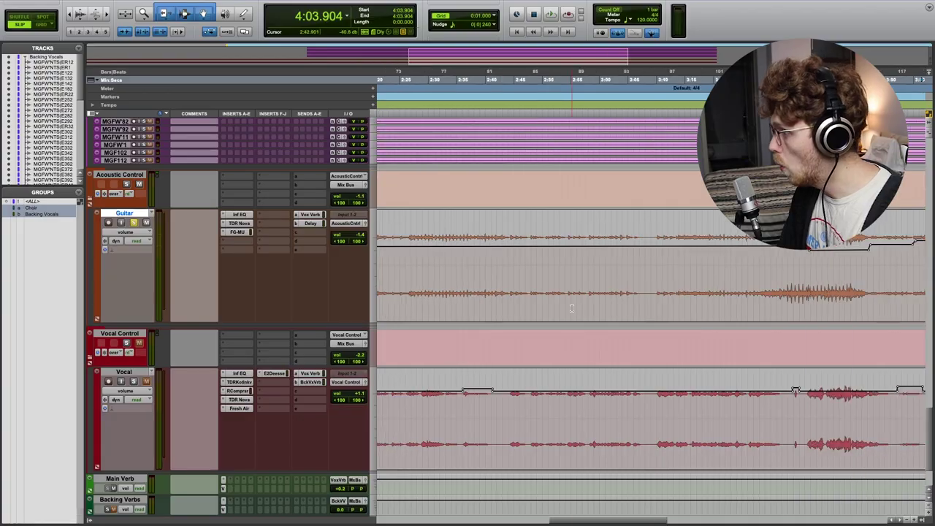
Step: Audition the Vocal track's final passage from 3:36.448 and 3:45.578, following its volume automation up to the raised last phrase
scroll(572, 307, "right", 5)
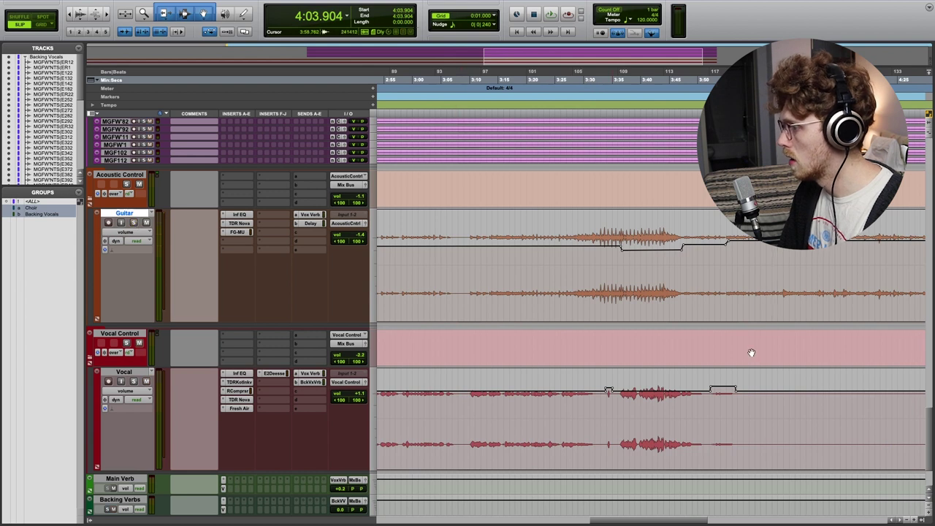
scroll(751, 353, "right", 2)
scroll(708, 366, "up", 5)
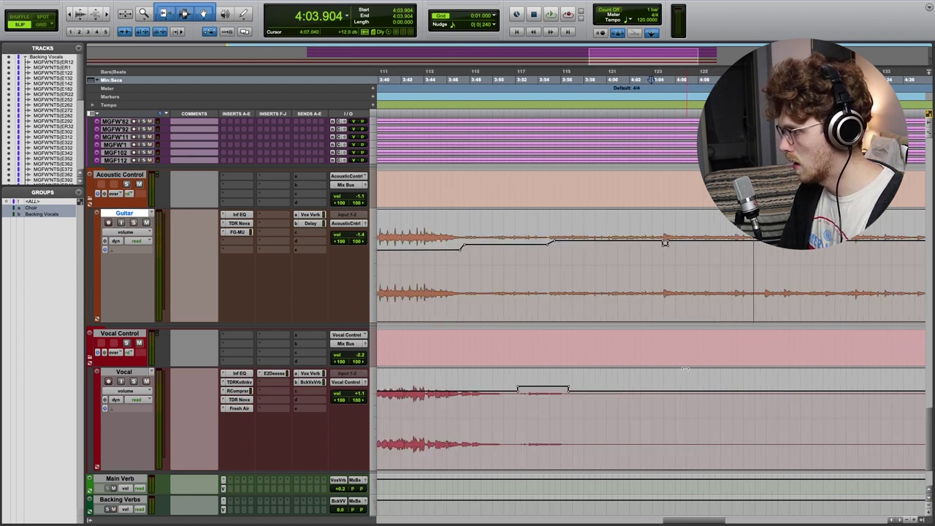
left_click(642, 420)
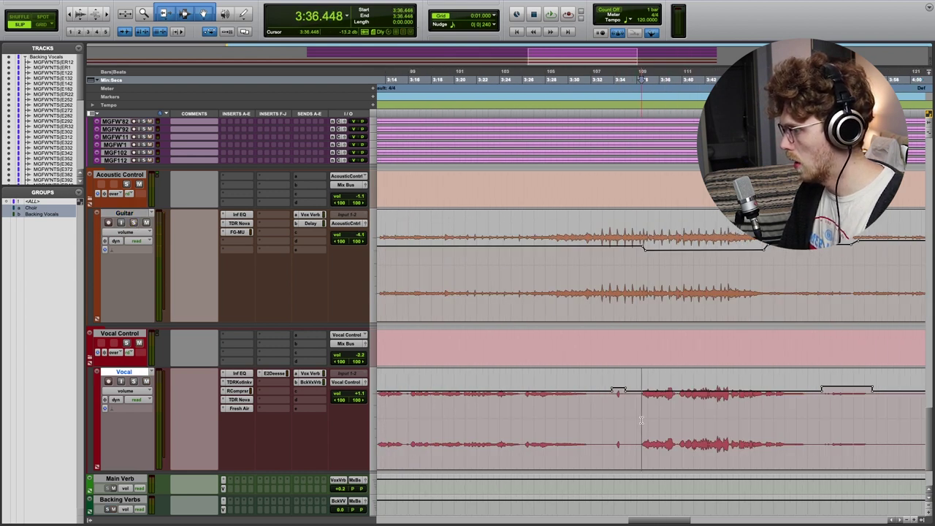
key("space")
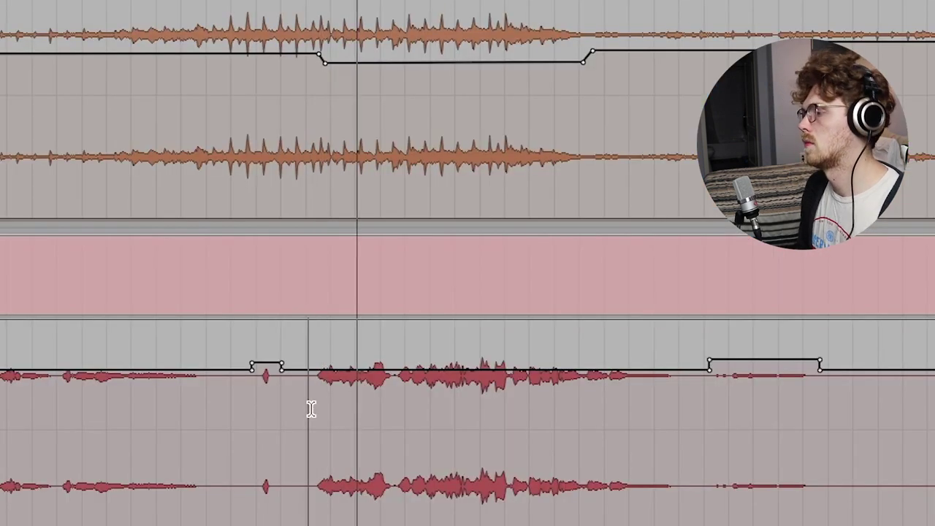
left_click(310, 409)
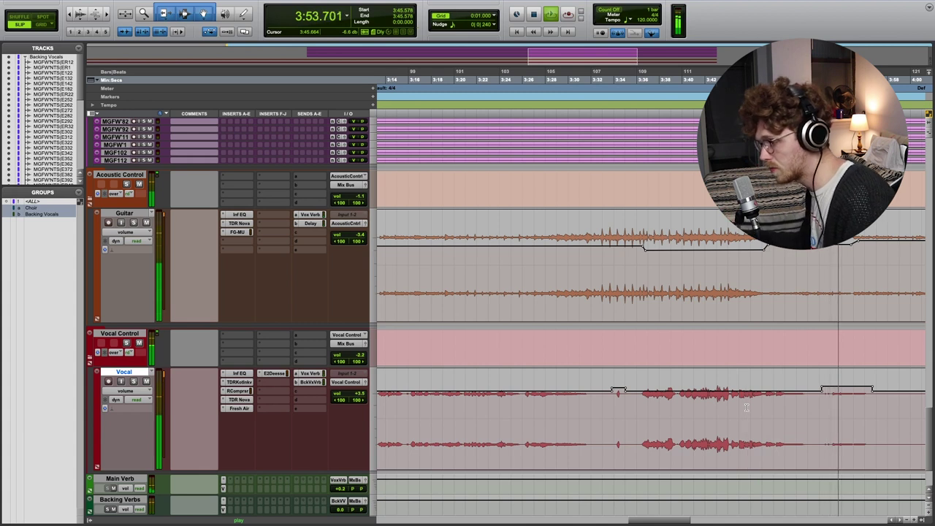
key("space")
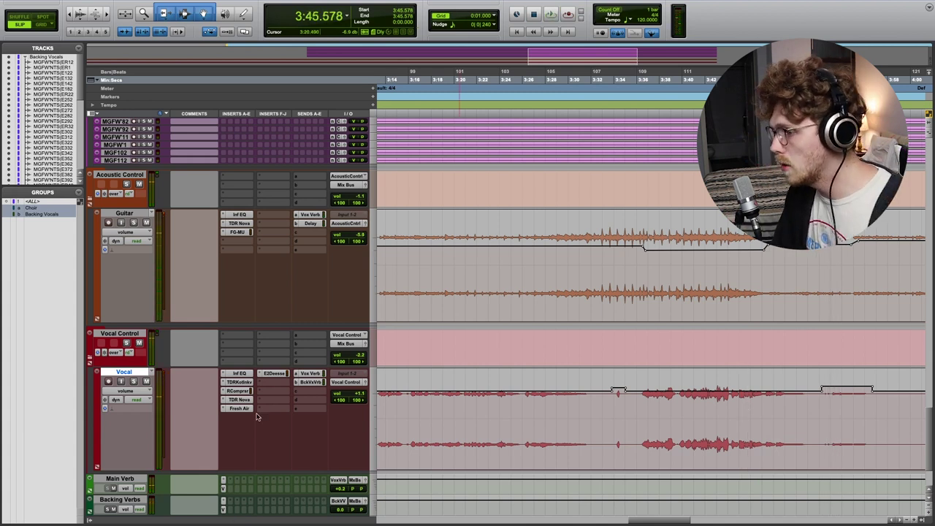
Step: Display the Back Vox Verb send level automation on the Vocal track in place of its volume automation
left_click(124, 395)
mouse_move(168, 434)
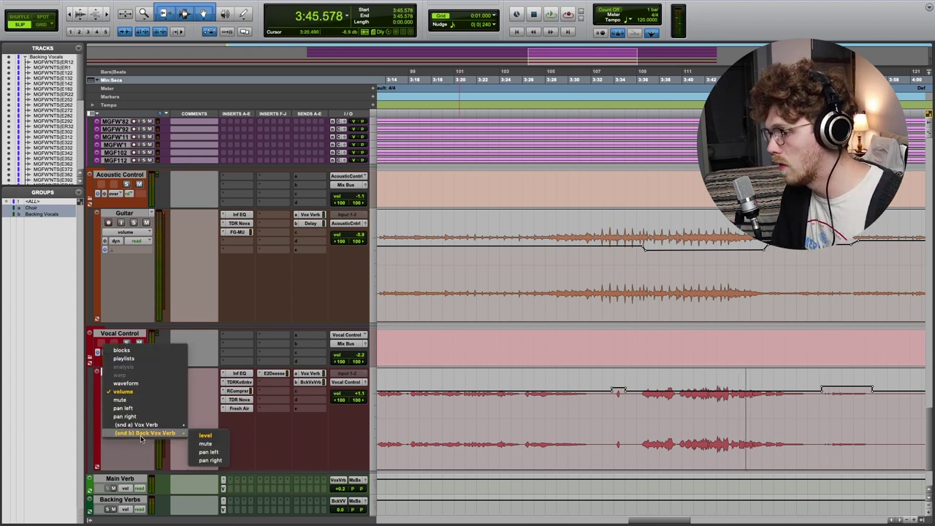
left_click(208, 435)
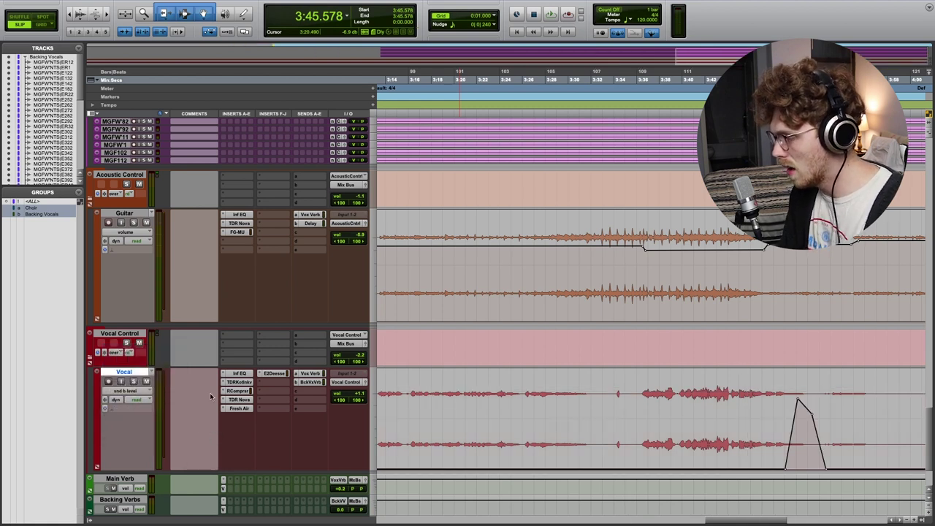
Step: Open the Vocal's Back Vox Verb send fader, place it clear of the send automation, and set playback before the automated rise
key("ctrl+equal")
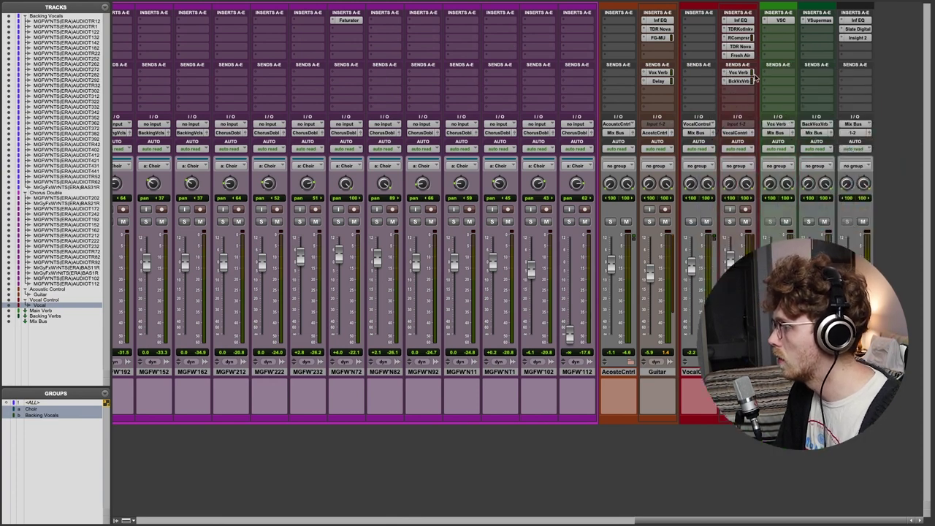
left_click(738, 81)
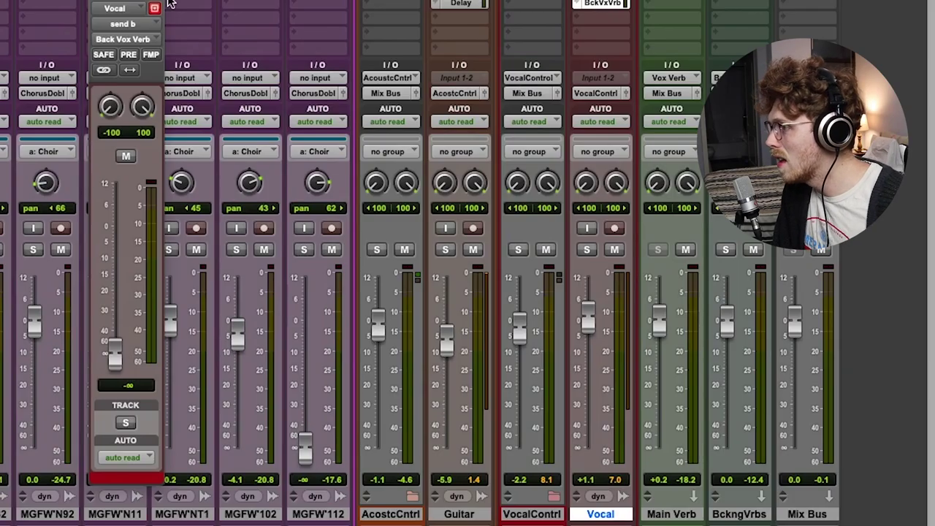
left_click_drag(148, 2, 415, 33)
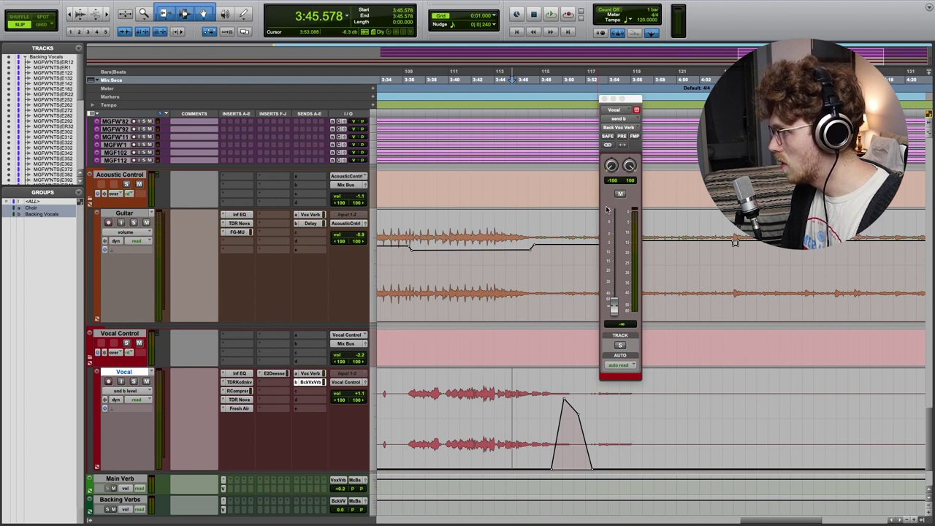
left_click_drag(635, 98, 754, 114)
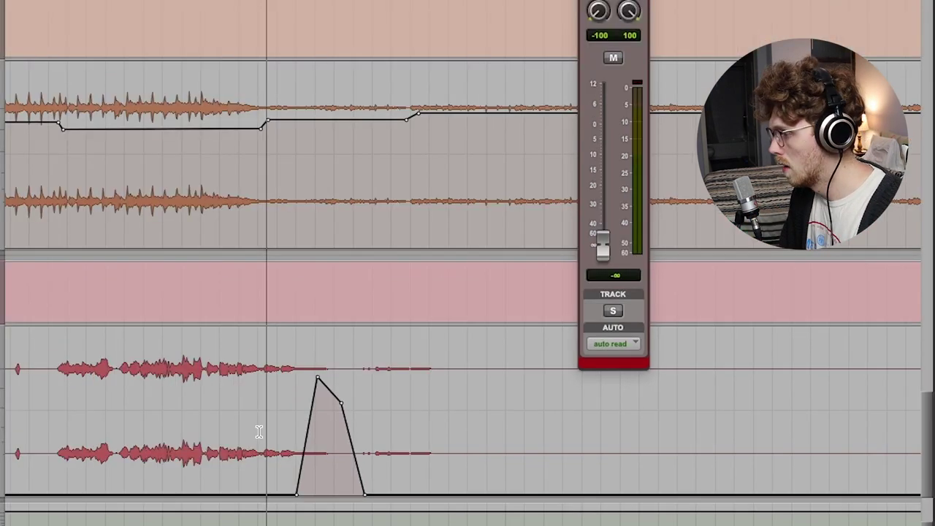
left_click(158, 412)
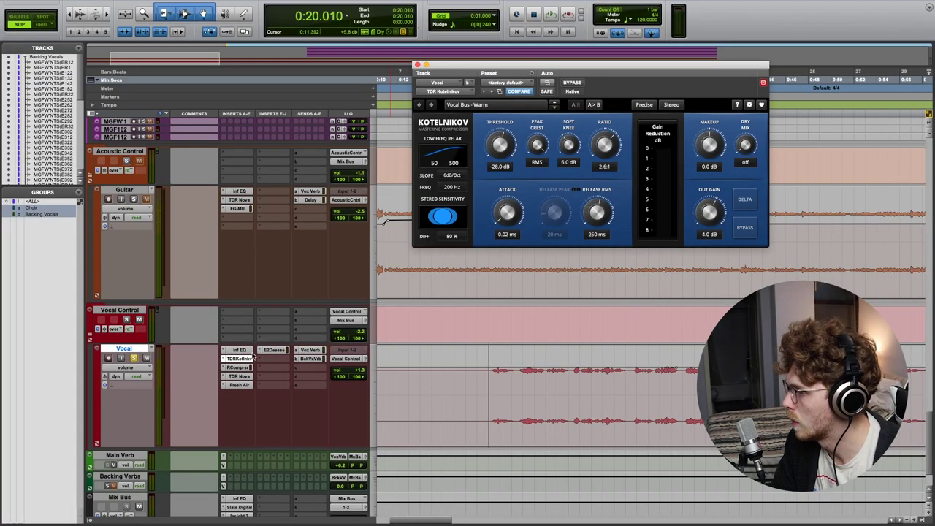
Step: Examine the Vocal track's Infinity EQ, RCompressor and TDR Kotelnikov settings, including the EQ's low-mid bell and high shelf
left_click(234, 350)
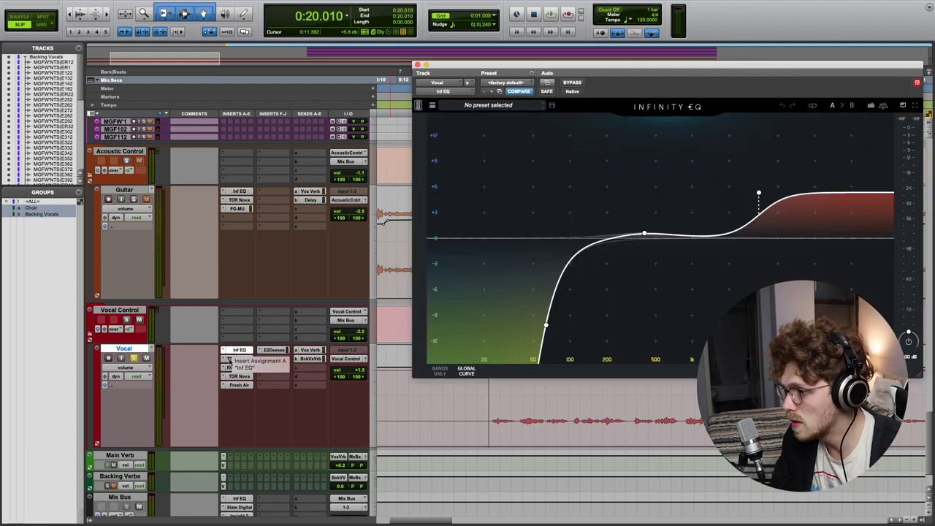
left_click(237, 367)
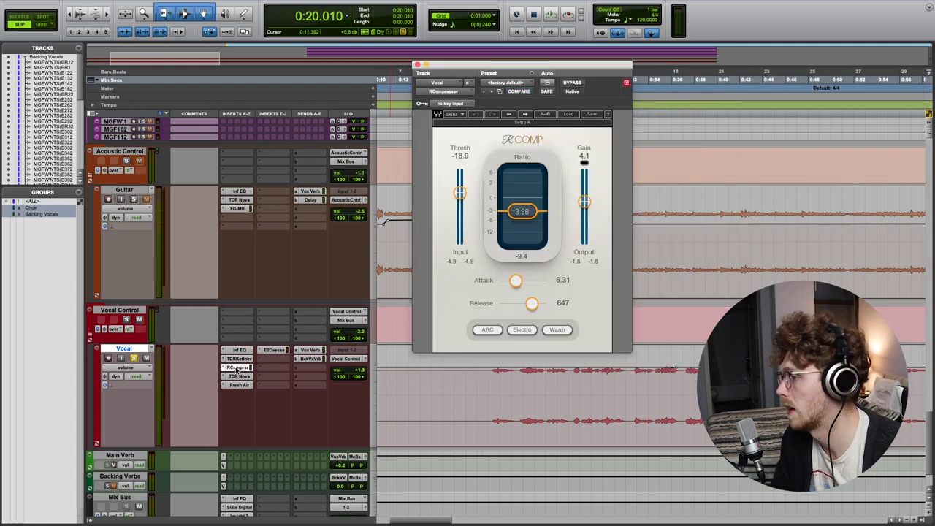
left_click(239, 358)
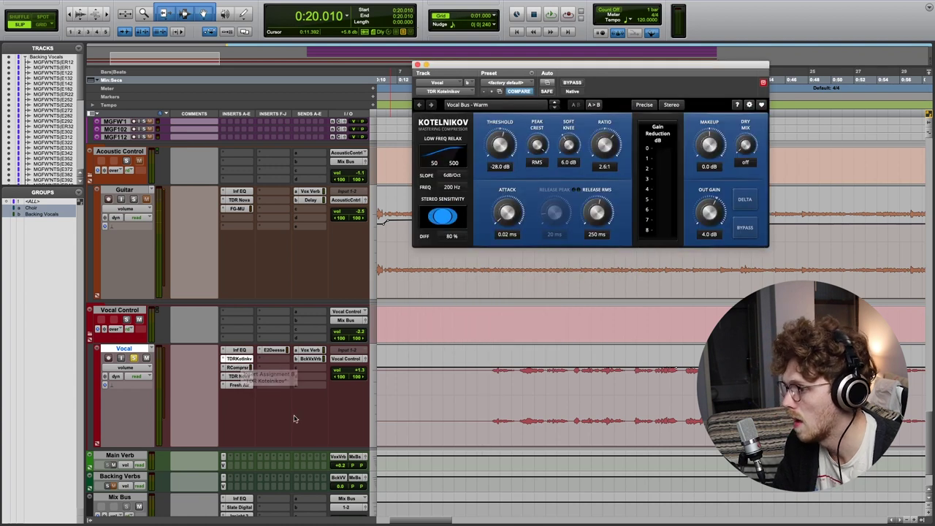
left_click(239, 350)
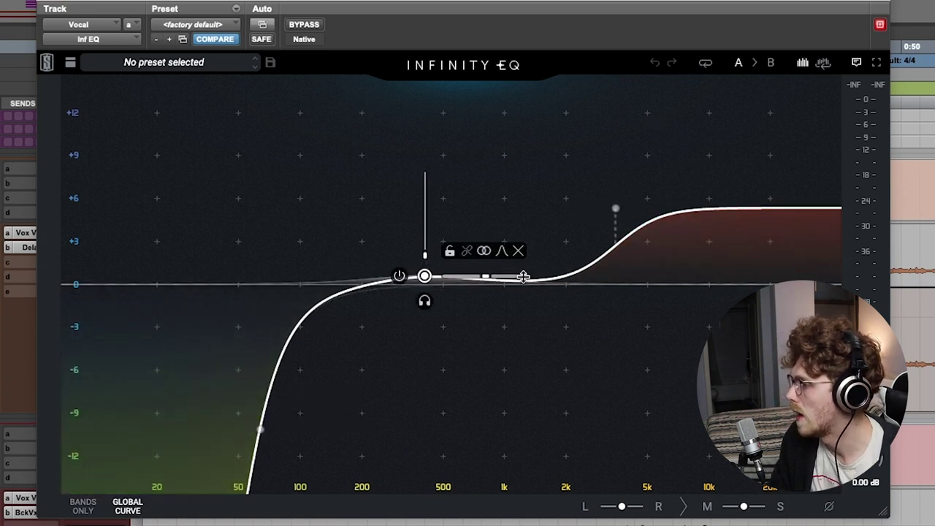
left_click(617, 218)
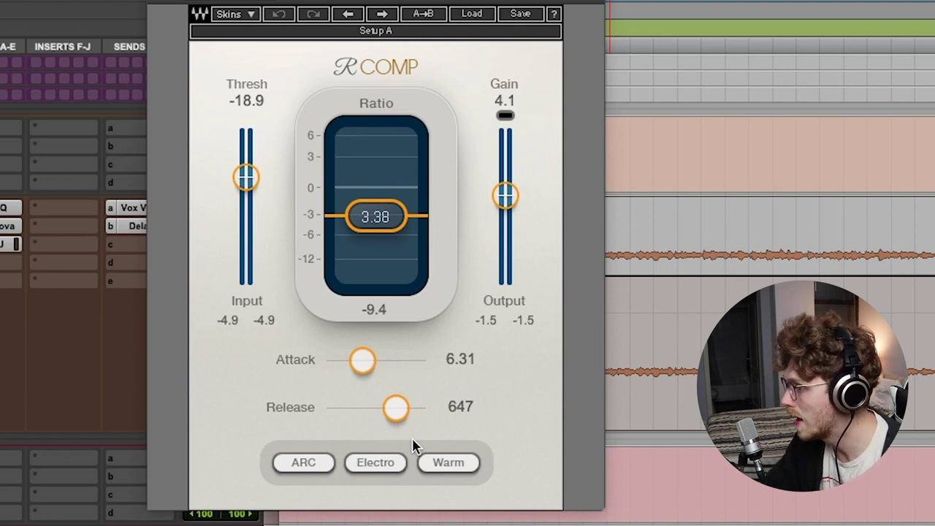
Step: Try the Vocal's RCompressor with a release of 5000 and return the release slider to its earlier position
left_click_drag(396, 407, 427, 407)
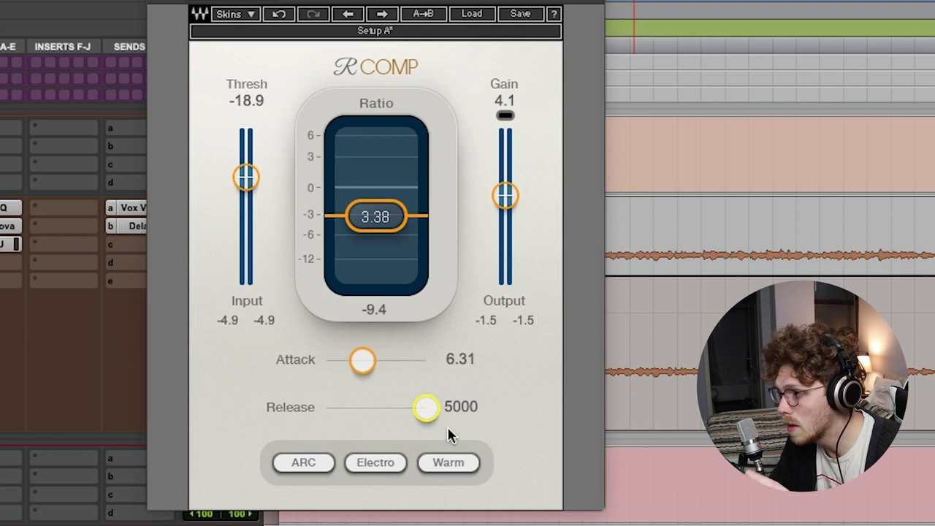
left_click_drag(430, 410, 396, 407)
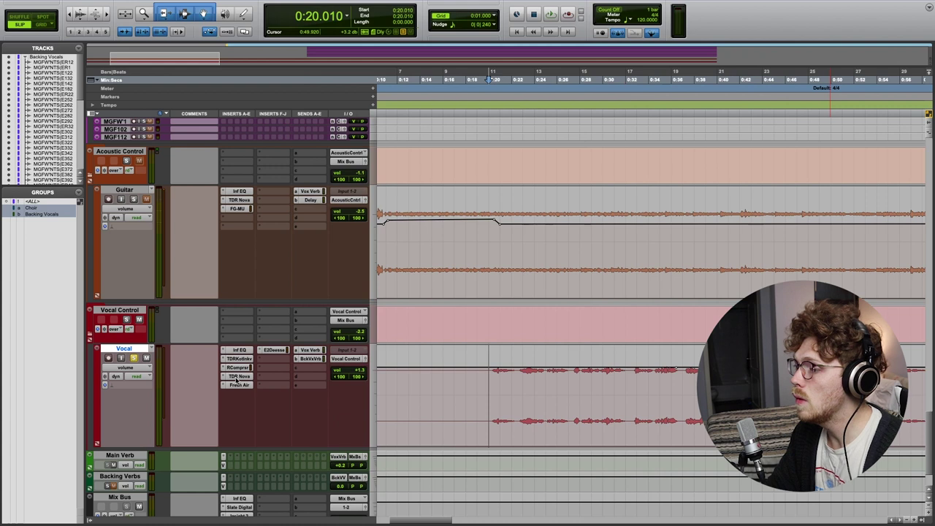
Step: Open the Vocal track's Fresh Air plug-in to view its Mid Air and High Air settings
left_click(238, 385)
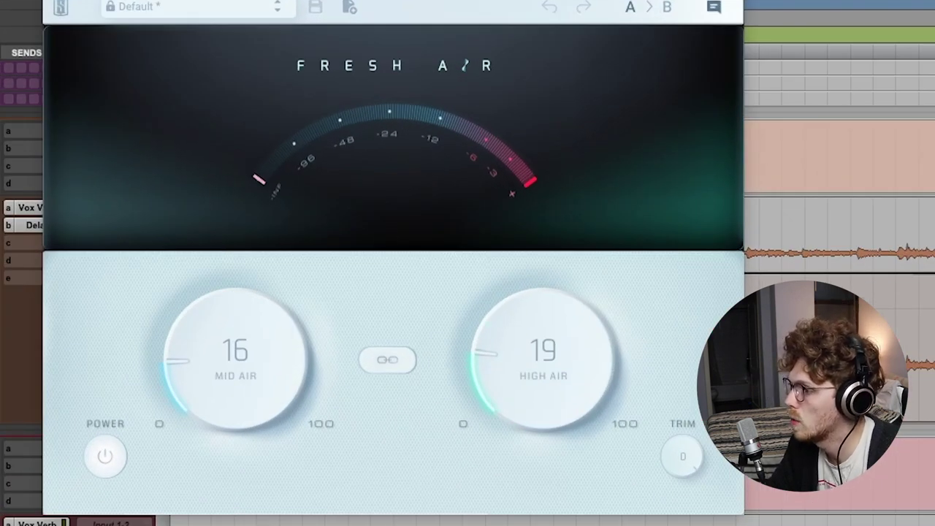
Step: Close Fresh Air and set playback at the start of the raised volume automation segment on the Vocal track
key("super+w")
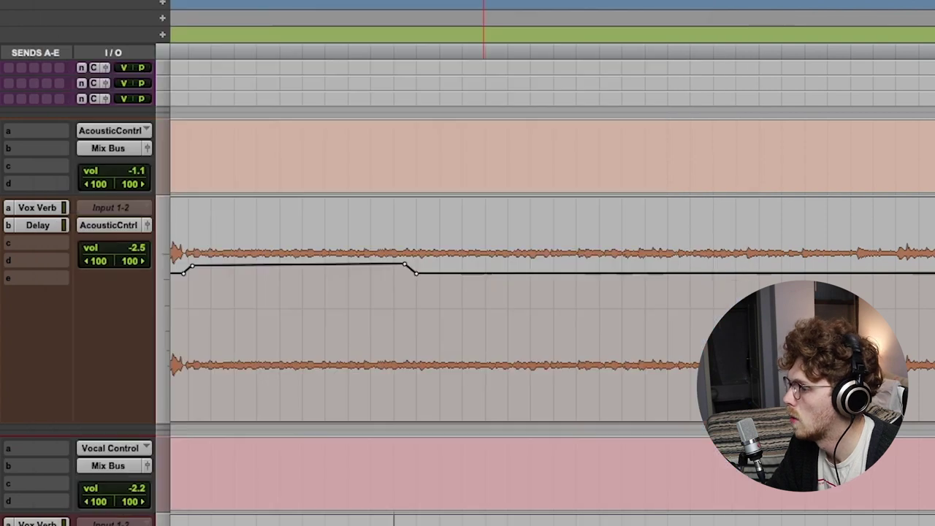
scroll(541, 292, "right", 5)
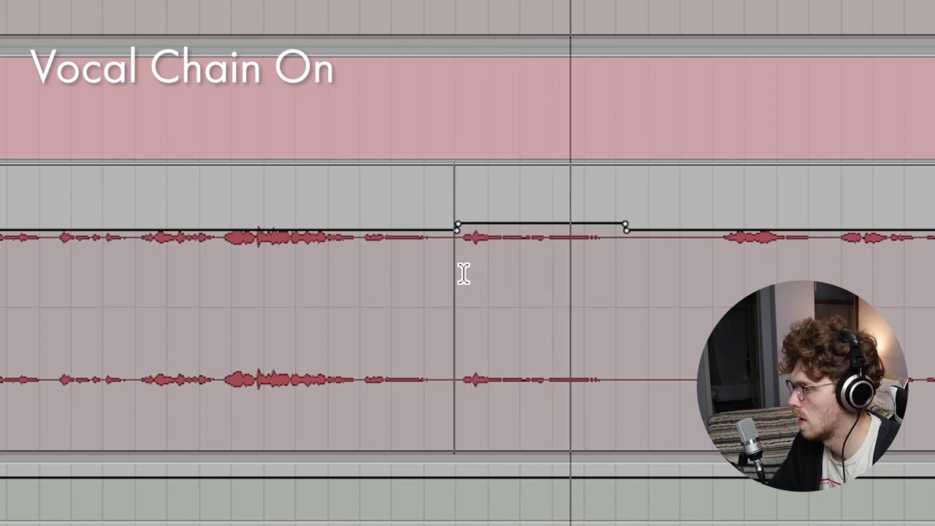
left_click(457, 273)
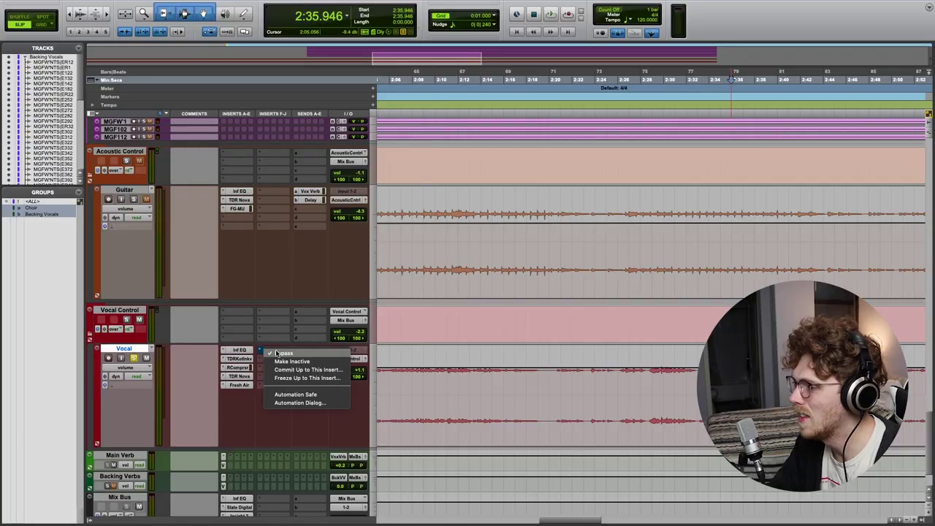
Step: Take the Vocal track's E2Deesser out of bypass and check the band settings in its TDR Nova
left_click(298, 354)
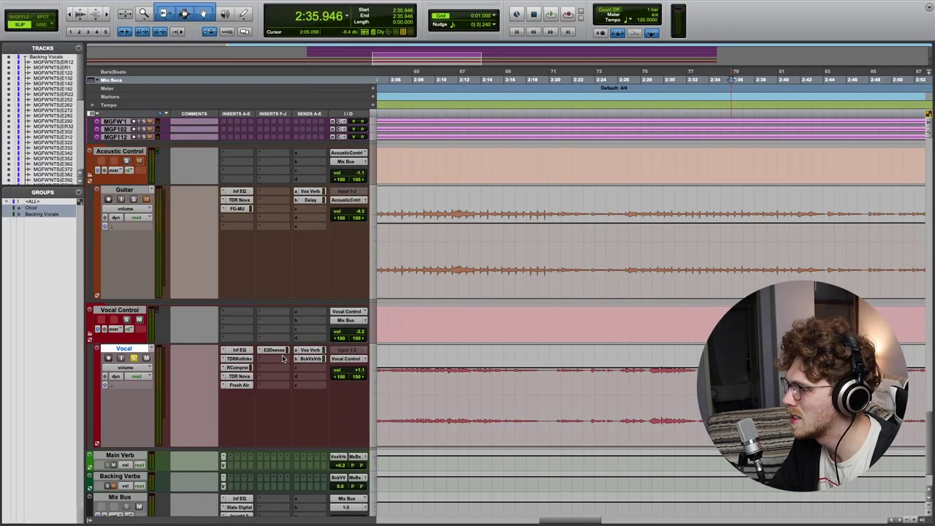
left_click(245, 376)
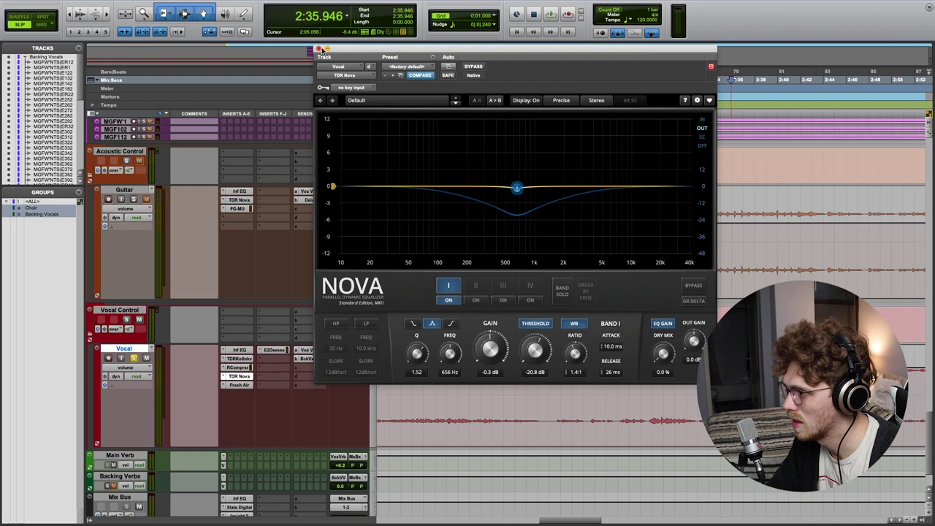
left_click(318, 49)
Step: View the Mix Bus's Slate Digital FG-X mastering console and Insight 2 metering, dismissing Insight's layout presets
left_click(239, 350)
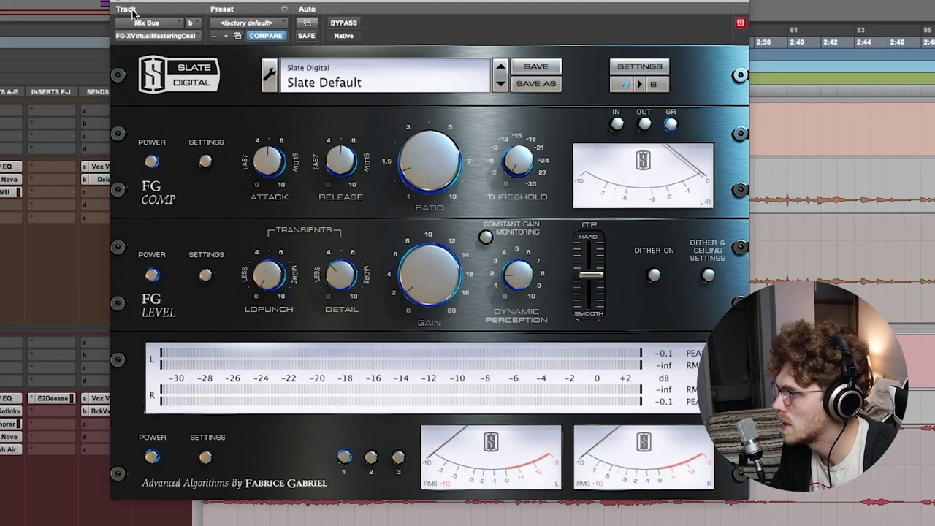
left_click(119, 4)
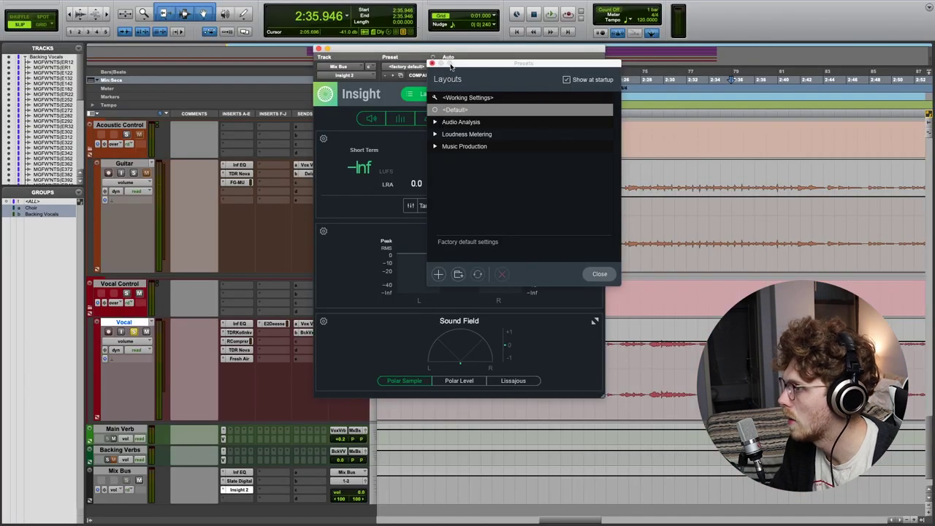
left_click(435, 64)
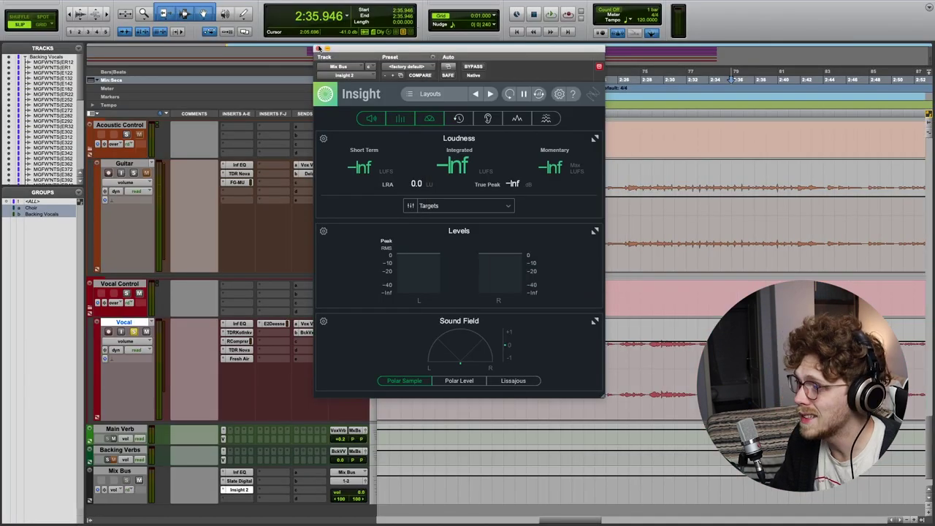